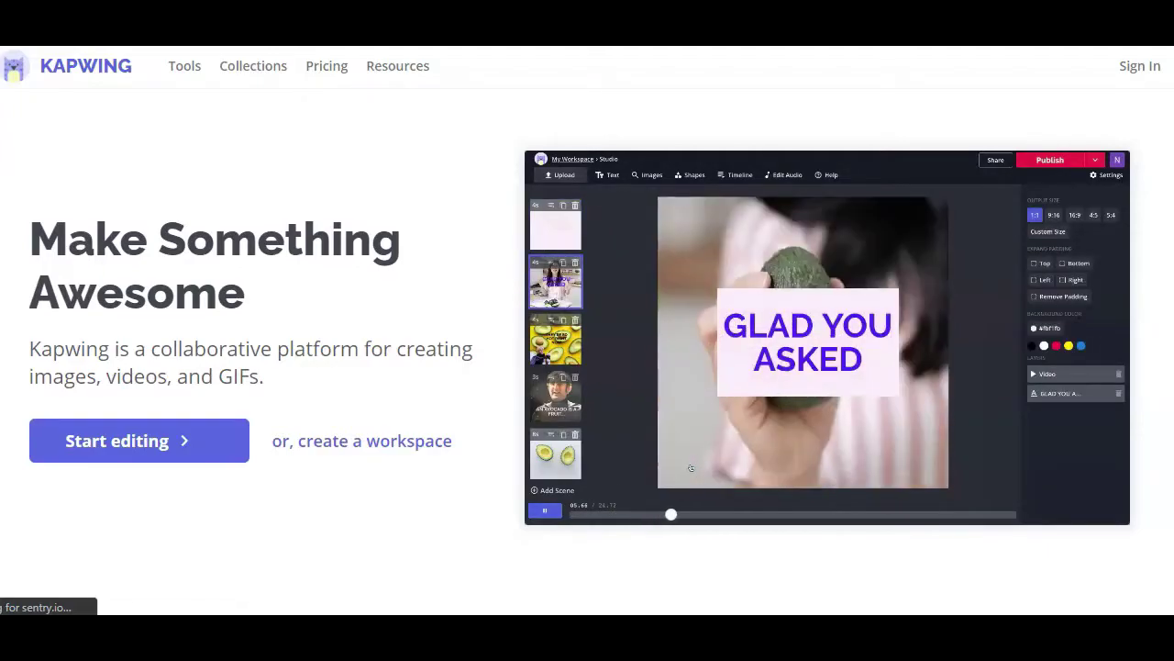
Step: Start a new blank Untitled Project in Kapwing Studio from the New Content card
scroll(799, 160, down, 5)
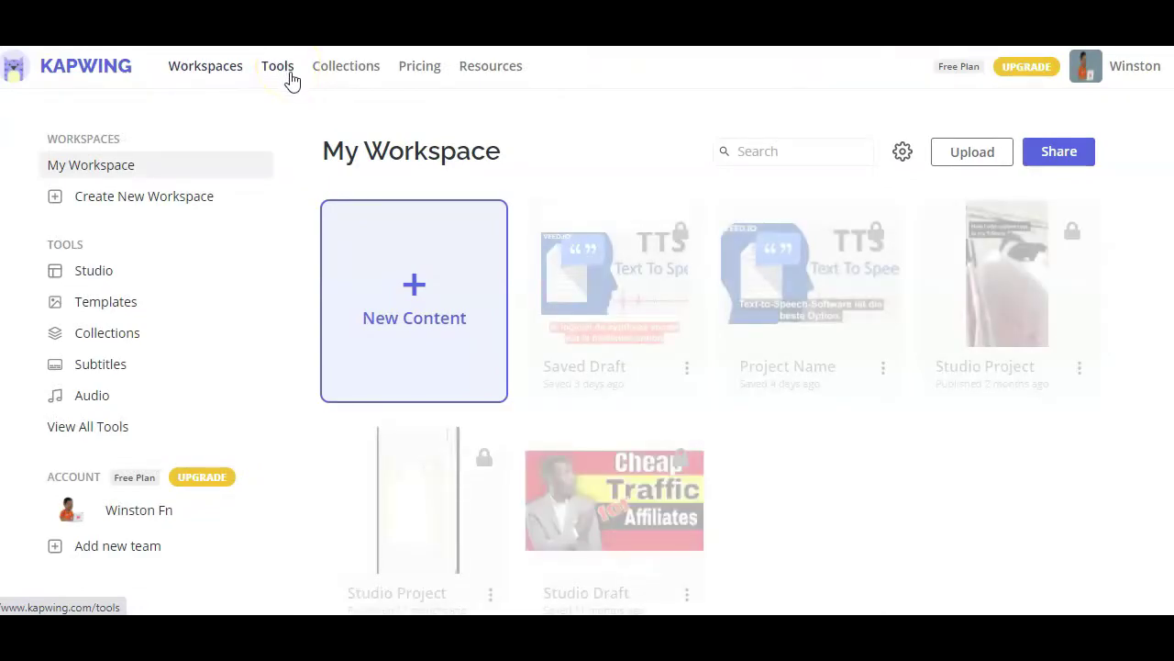
click(407, 267)
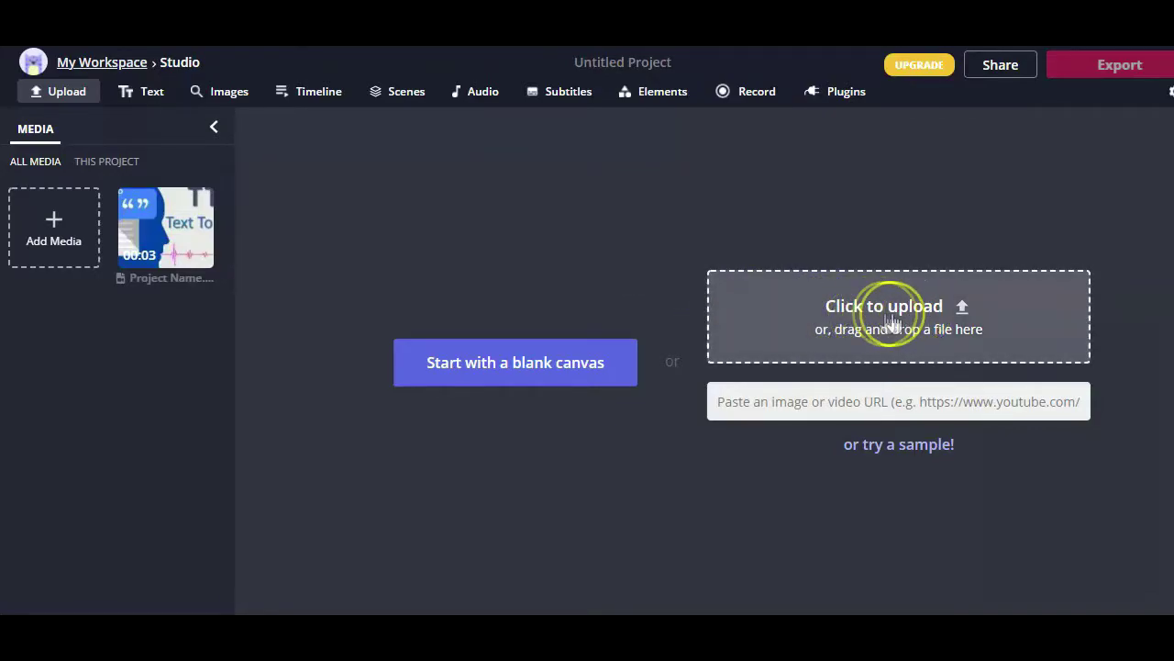
Step: Upload the Swarm Demo Video (1) file and hide the media library to widen the editor
click(889, 319)
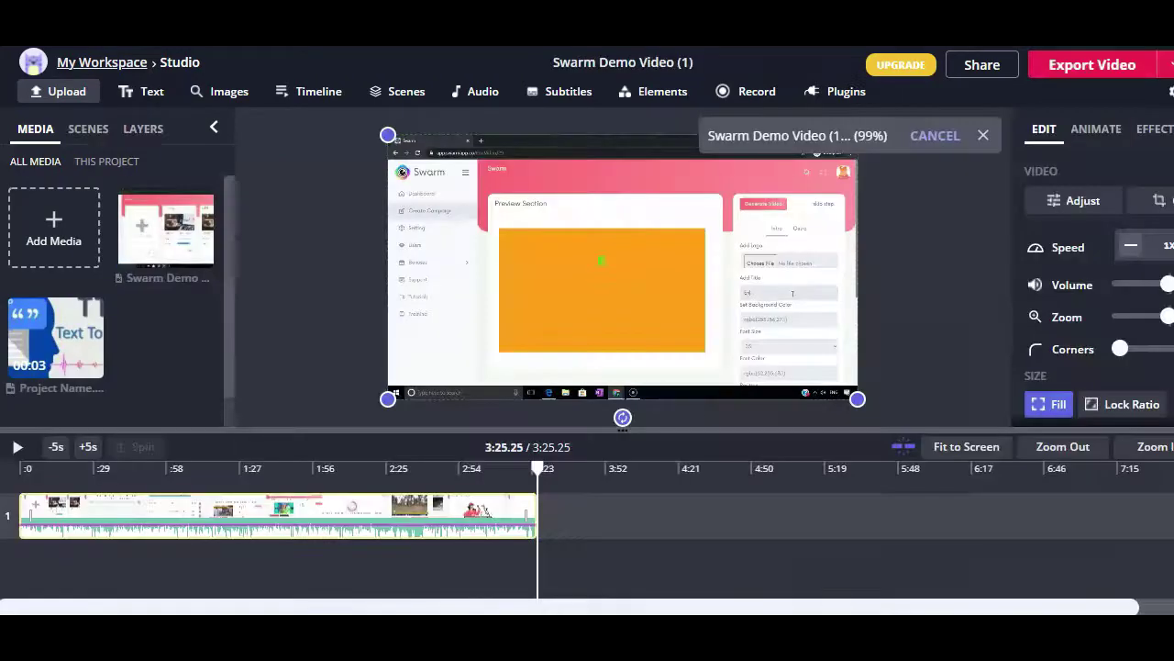
click(216, 131)
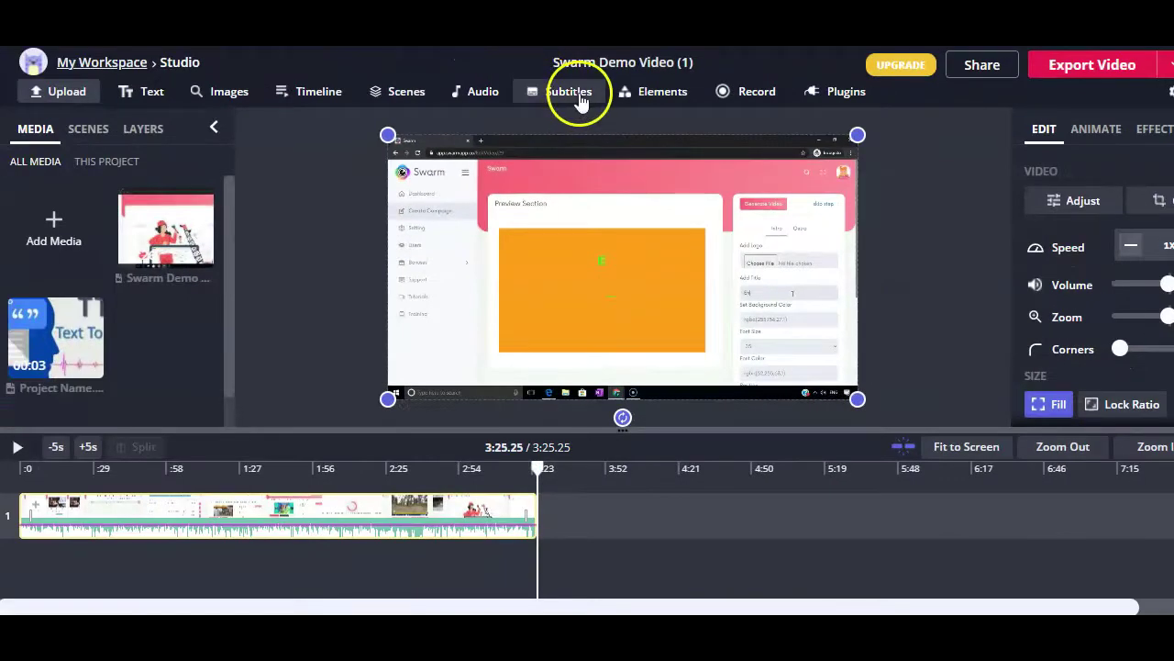
Step: Open the Subtitles editor, preview the video, and open Auto-generate with English (United States) as the language
click(595, 138)
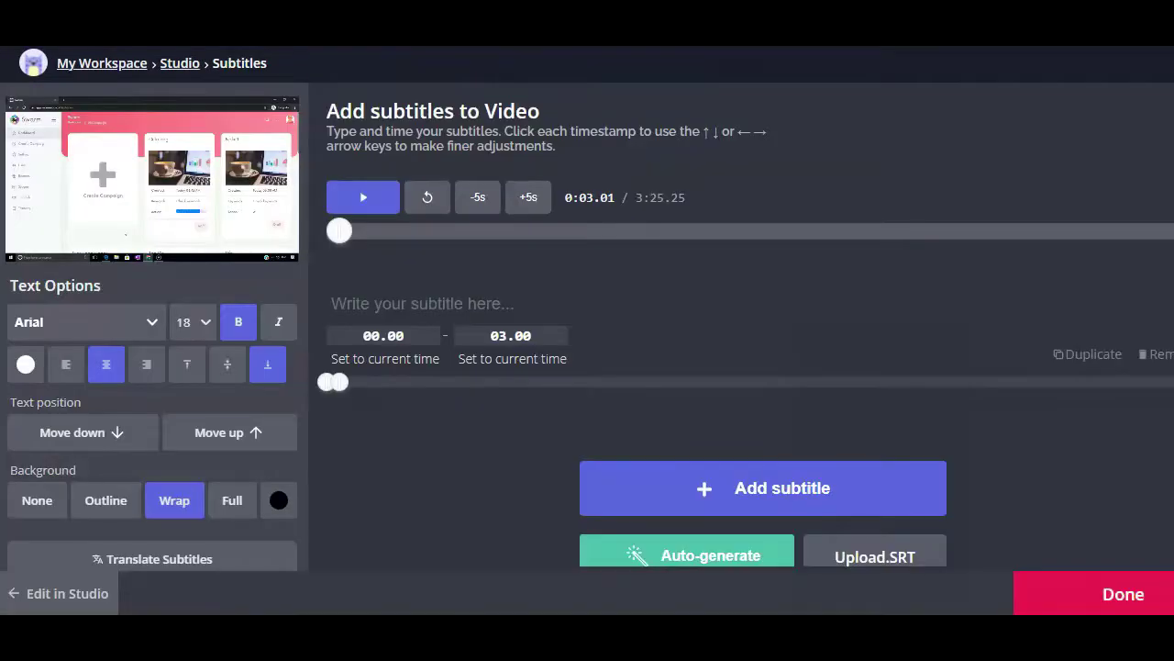
click(359, 208)
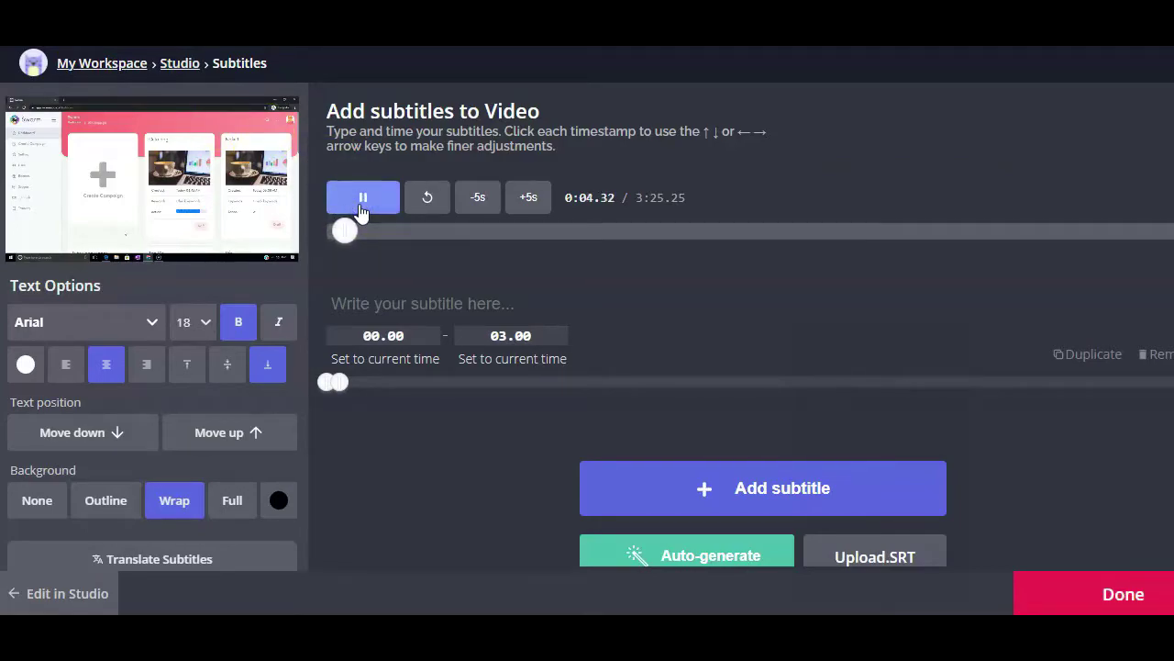
click(336, 230)
click(354, 297)
click(335, 231)
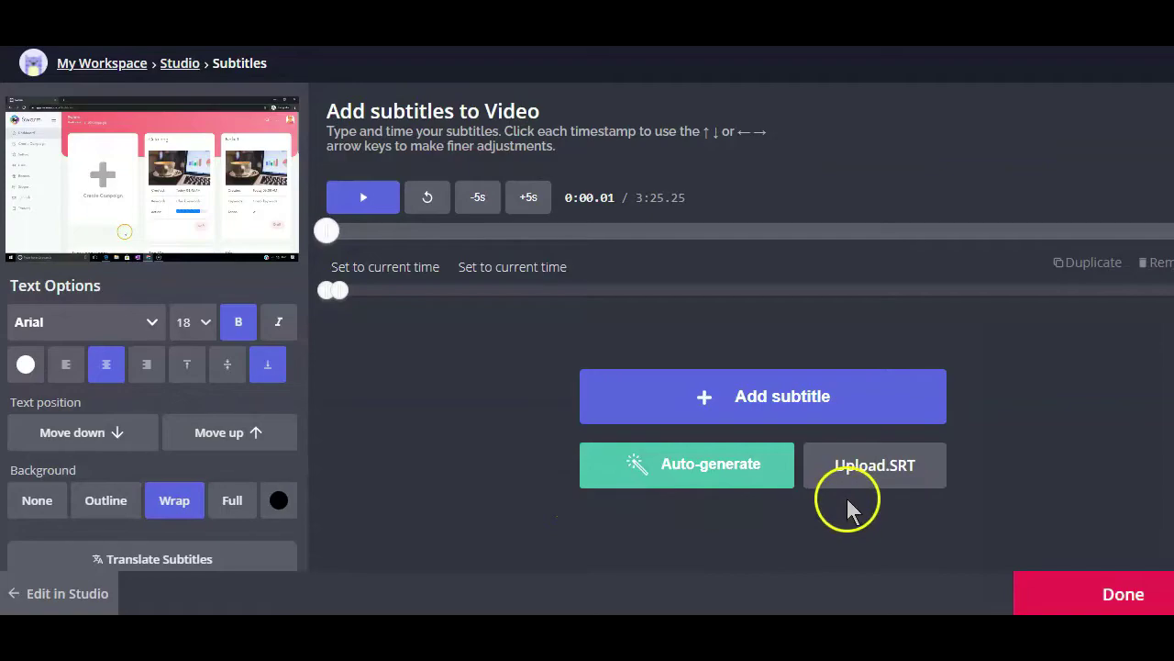
click(876, 468)
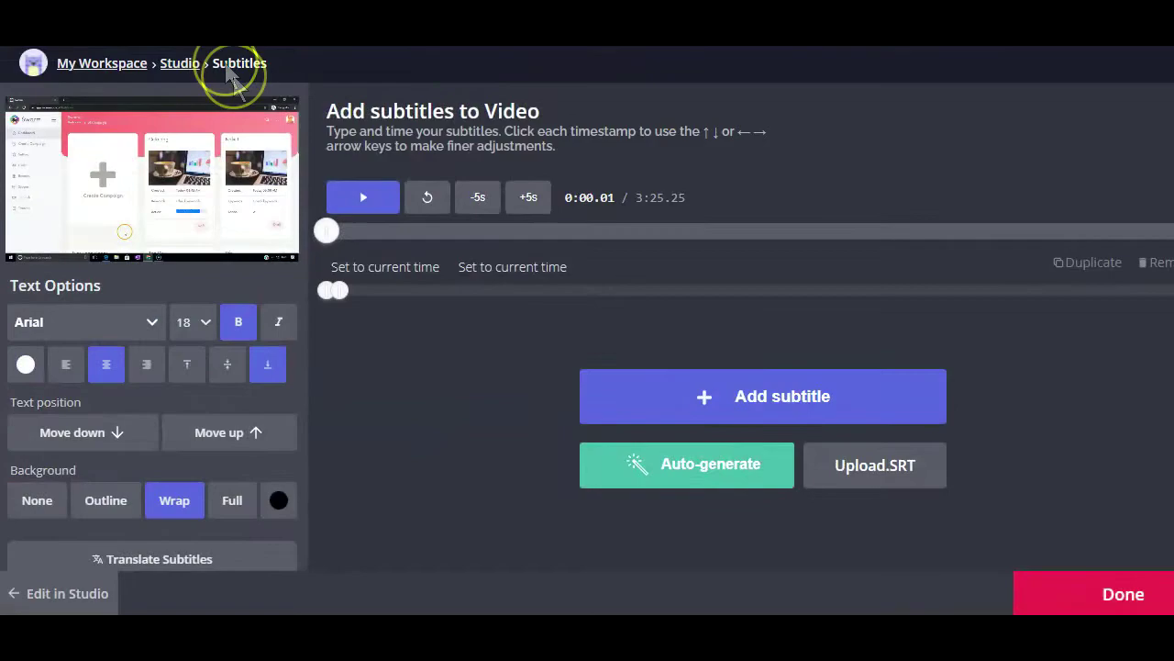
click(704, 469)
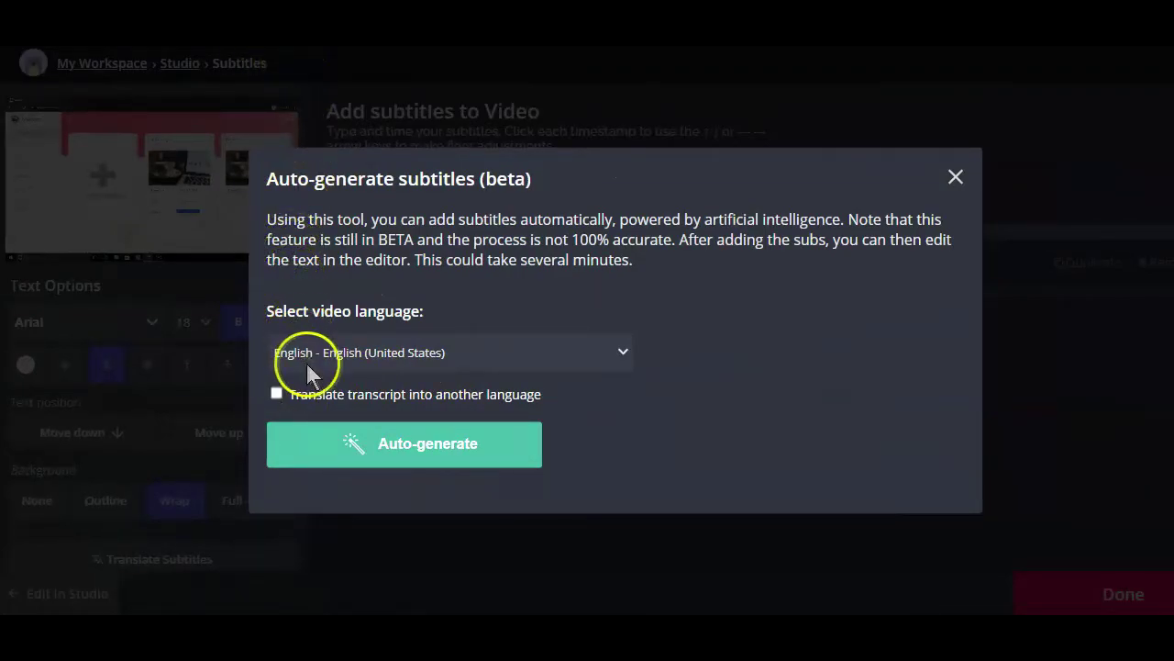
Step: Enable transcript translation, choose German - Deutsch, and auto-generate the German subtitles
click(277, 394)
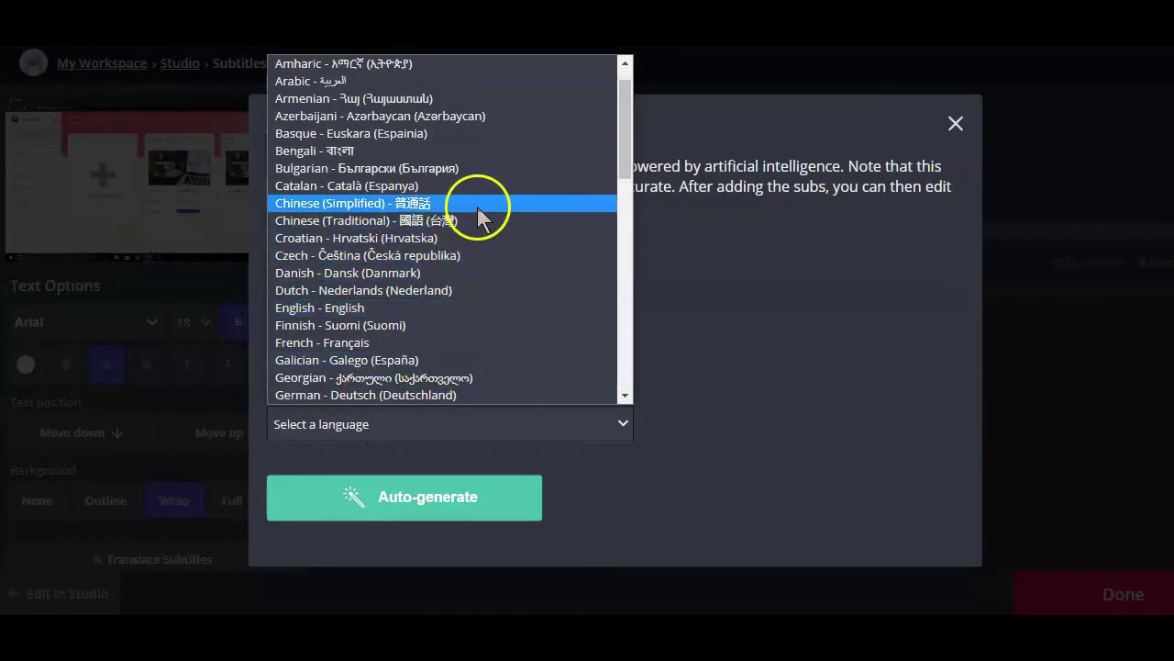
scroll(477, 213, down, 6)
scroll(477, 213, down, 2)
scroll(477, 213, up, 8)
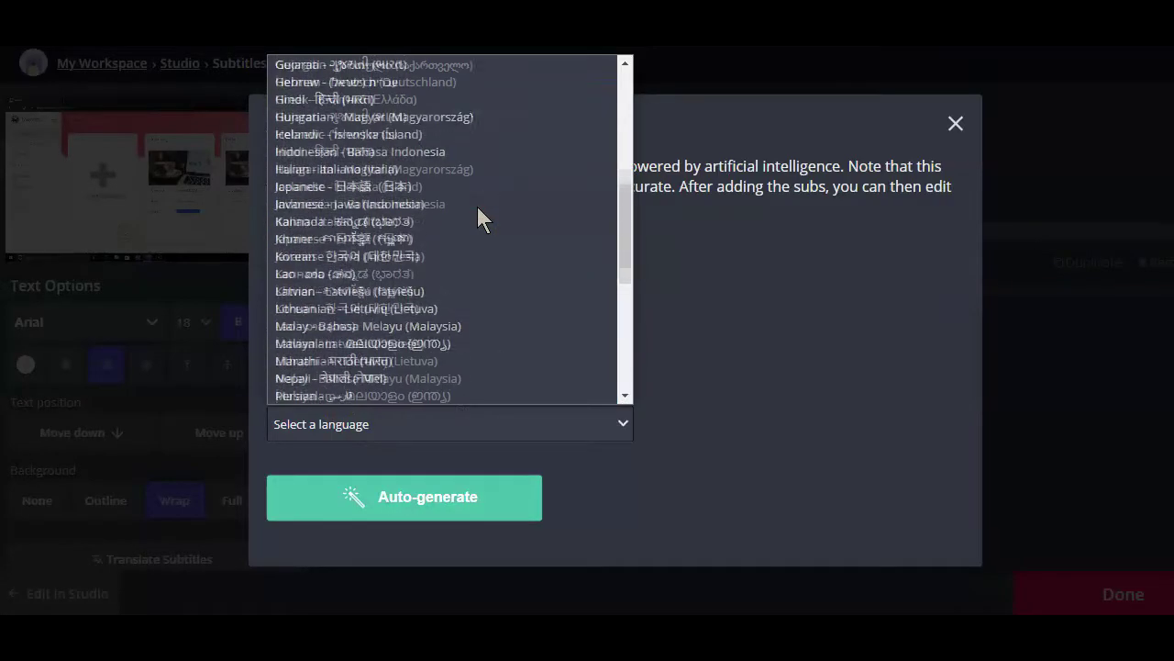
scroll(477, 215, up, 1)
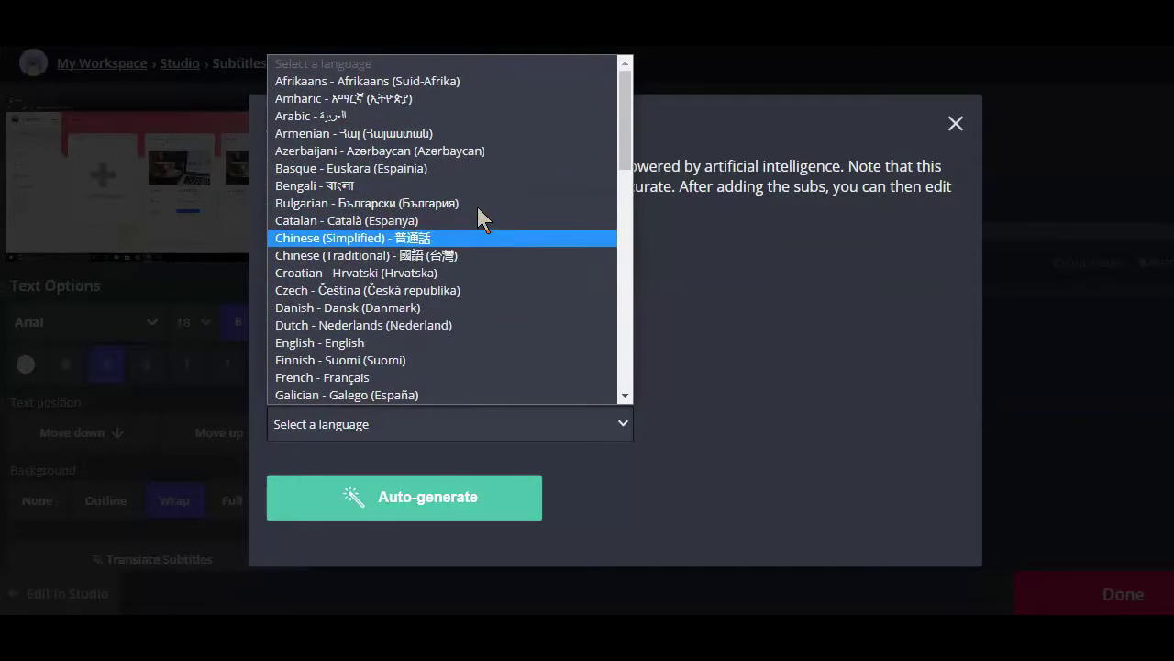
click(392, 424)
click(392, 420)
click(367, 312)
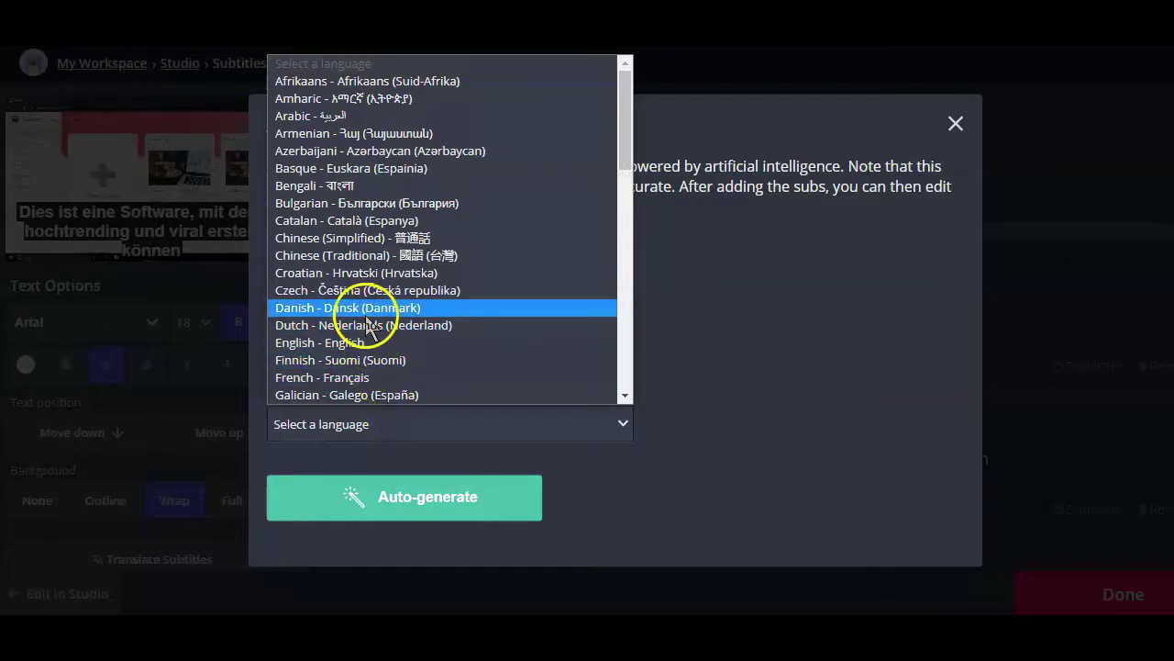
scroll(372, 275, down, 3)
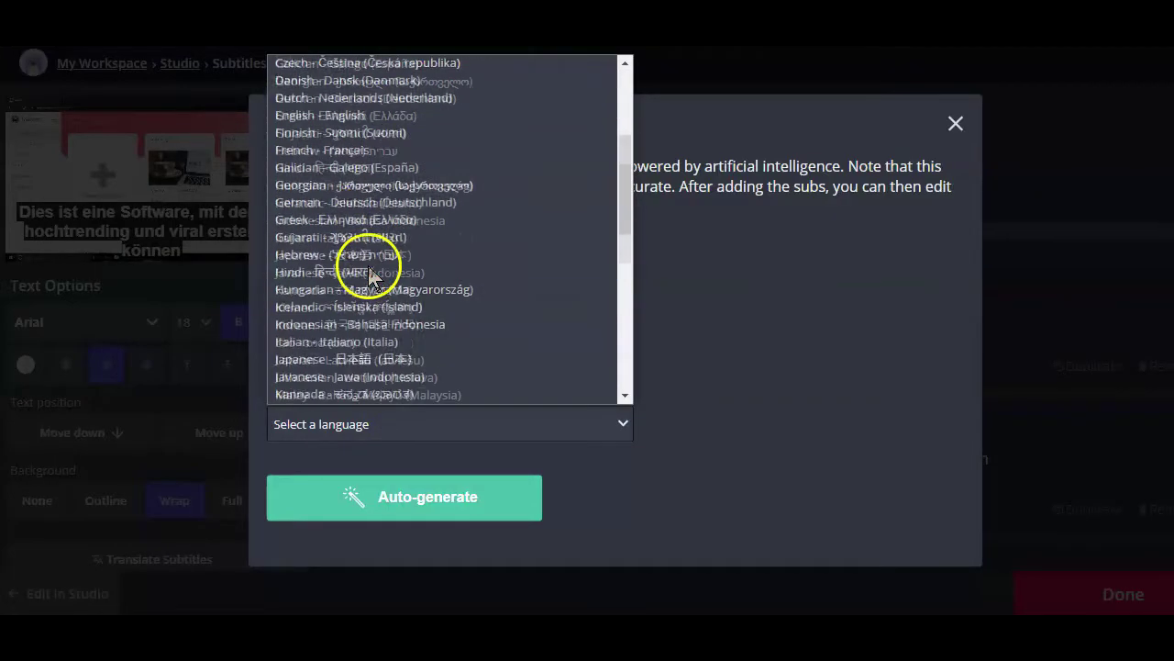
scroll(358, 238, up, 3)
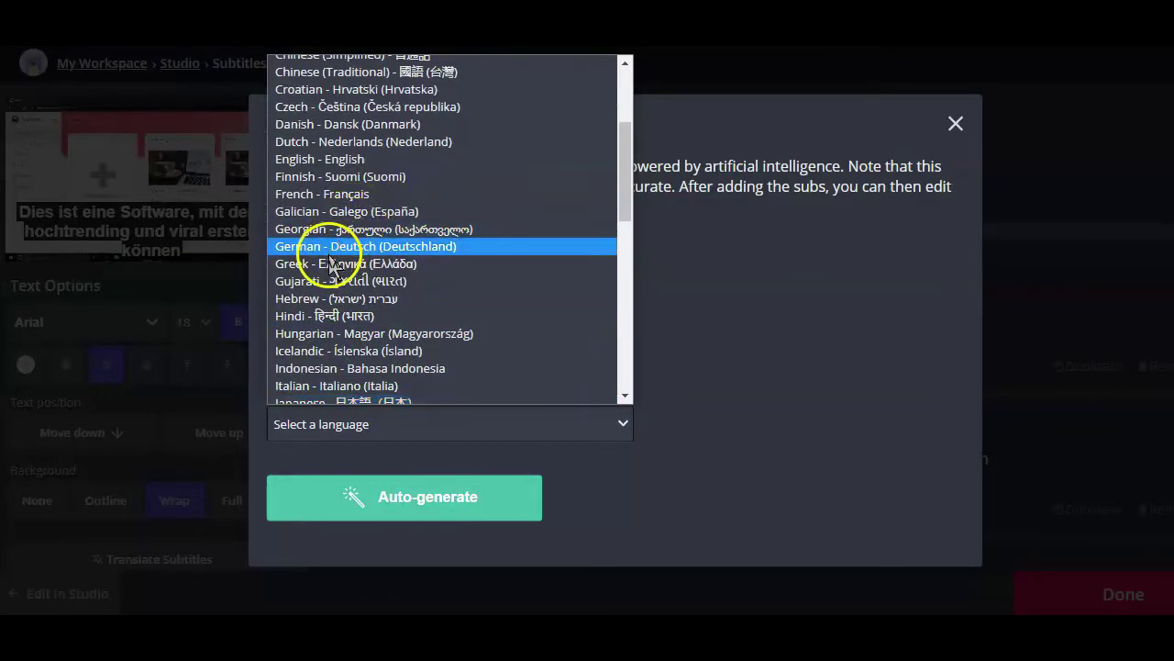
click(332, 248)
click(510, 512)
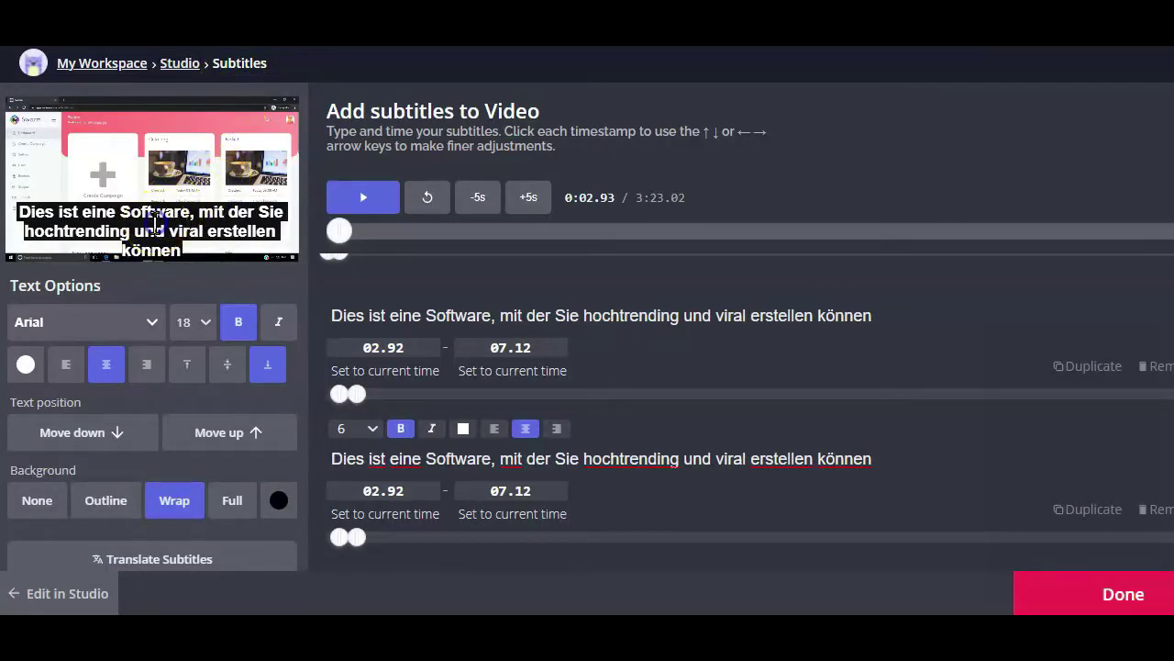
Step: Open and close the subtitle text colour choices without changing the colour
click(154, 222)
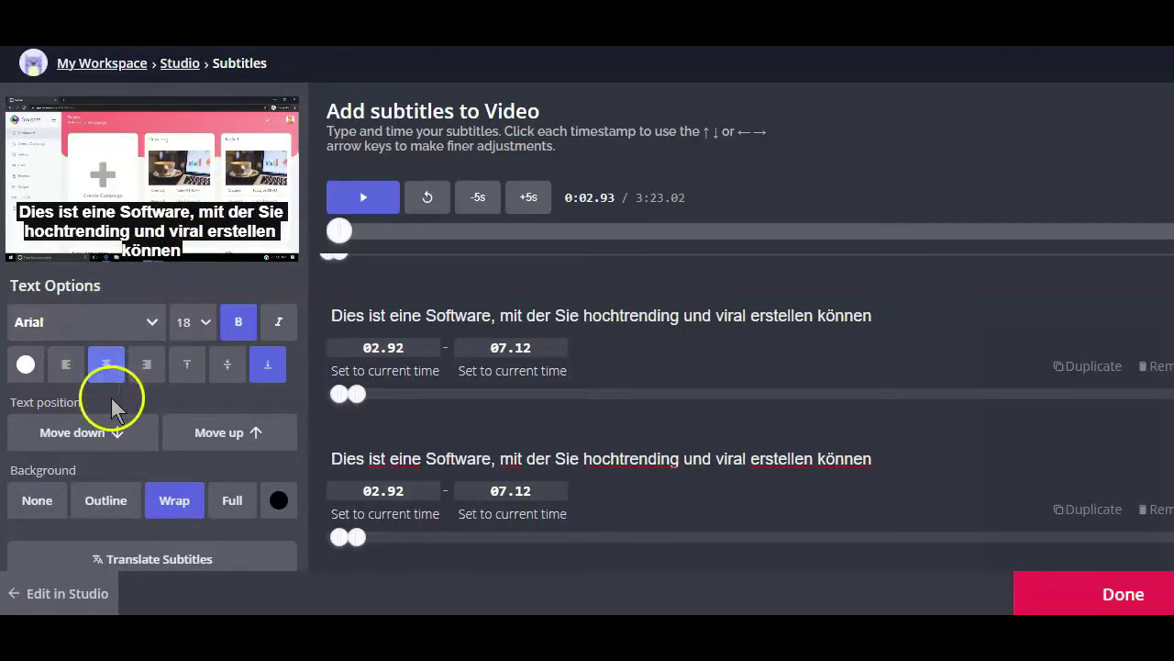
click(31, 362)
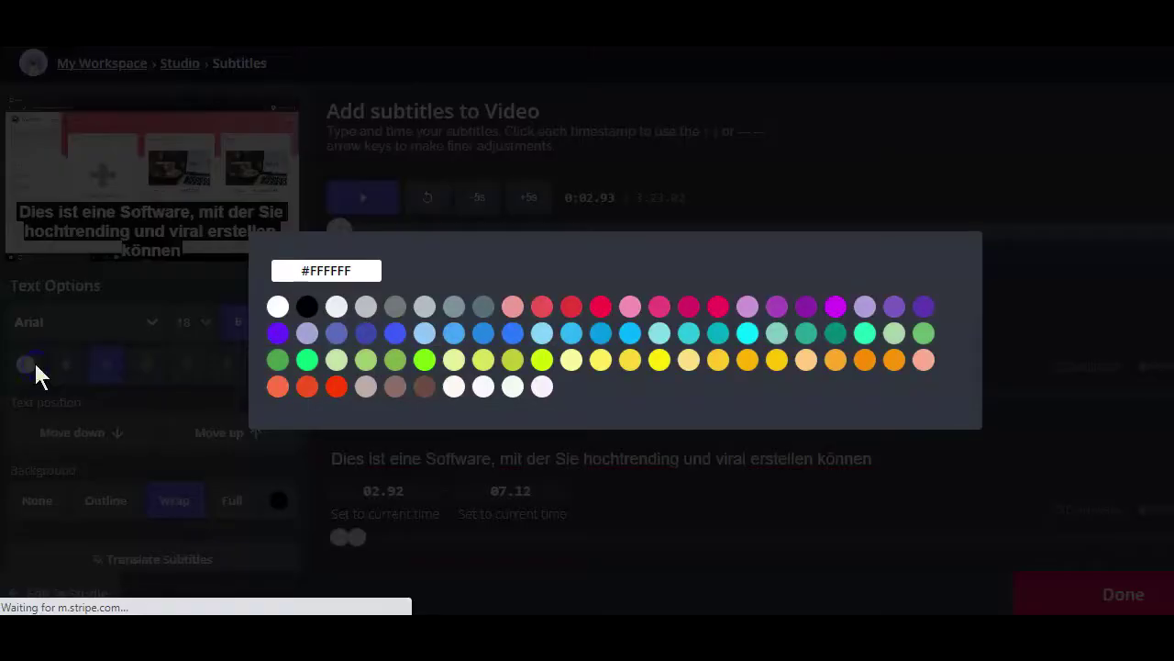
click(108, 316)
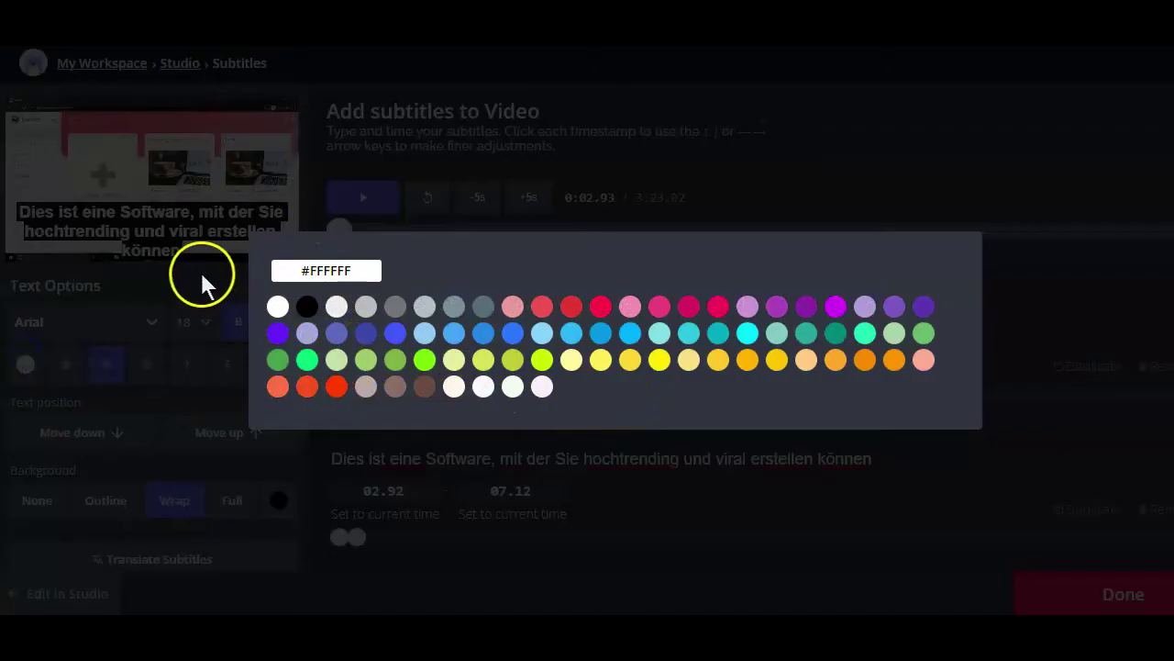
click(198, 269)
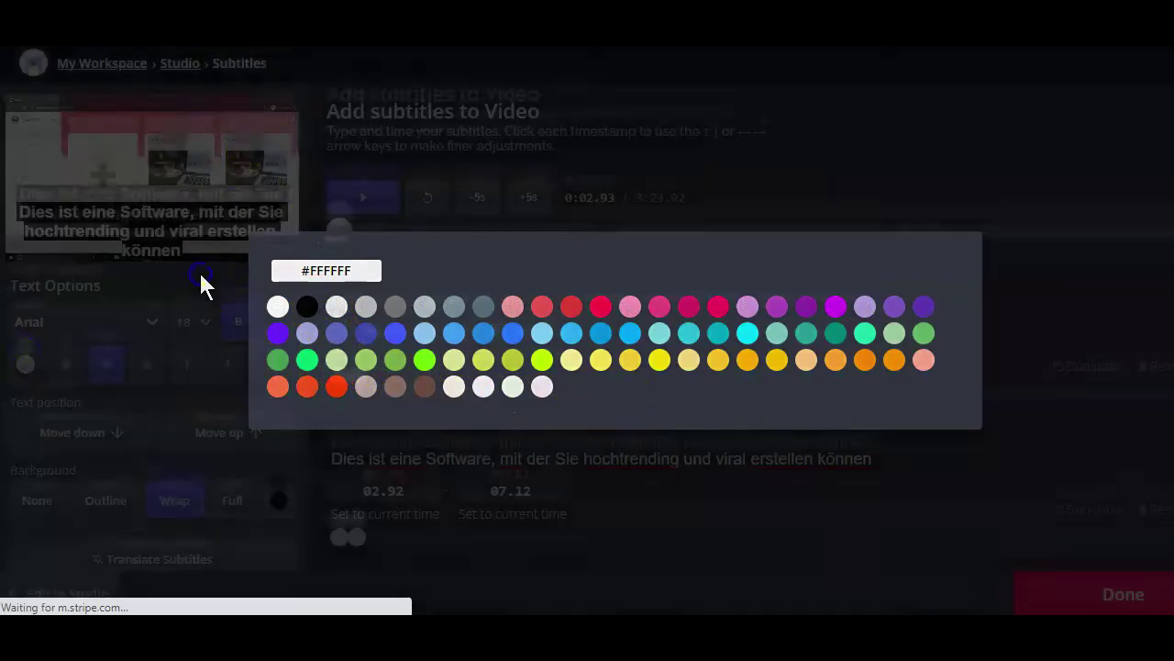
Step: Move the German subtitle slightly higher on the video and select the second subtitle's text
click(115, 413)
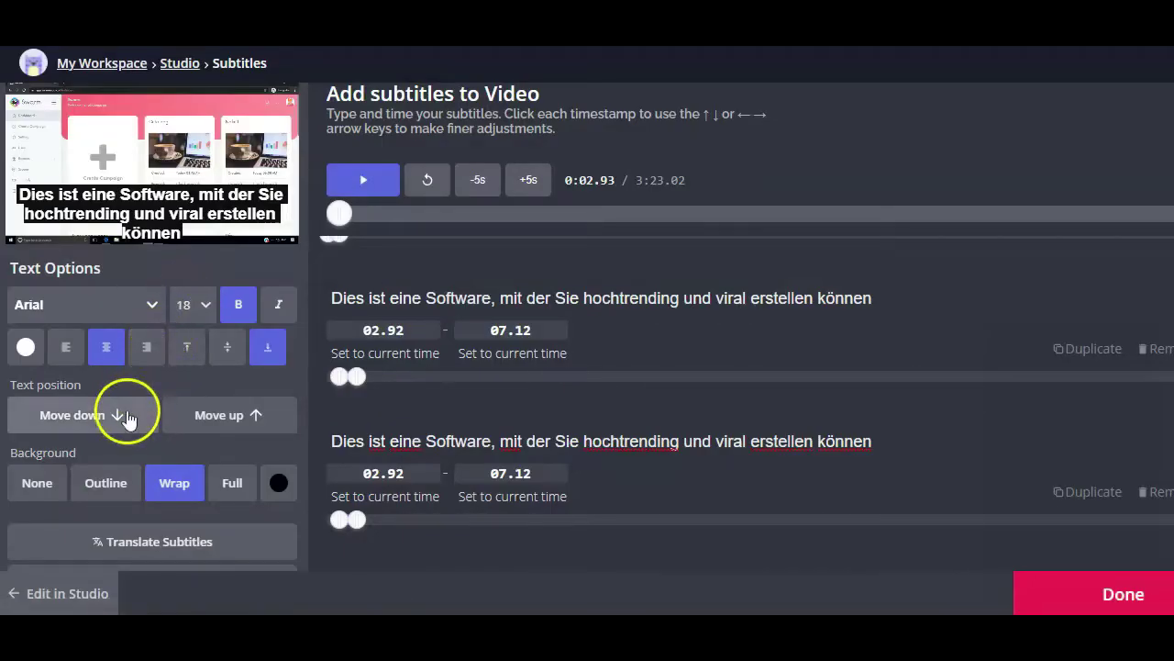
click(233, 420)
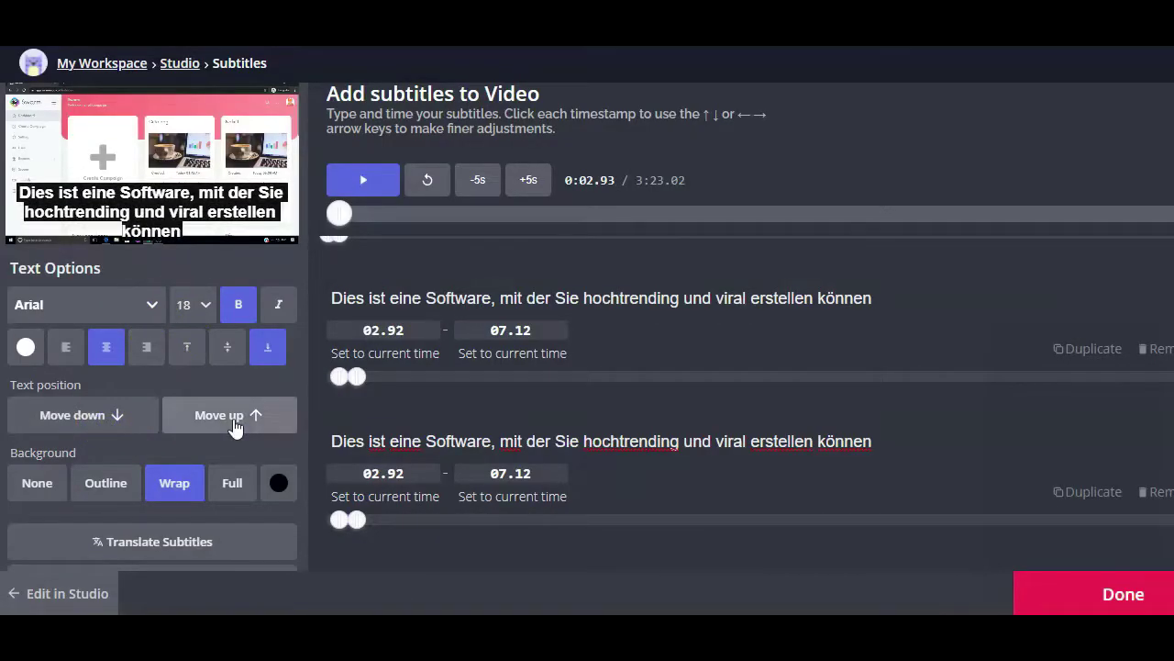
click(183, 475)
click(200, 422)
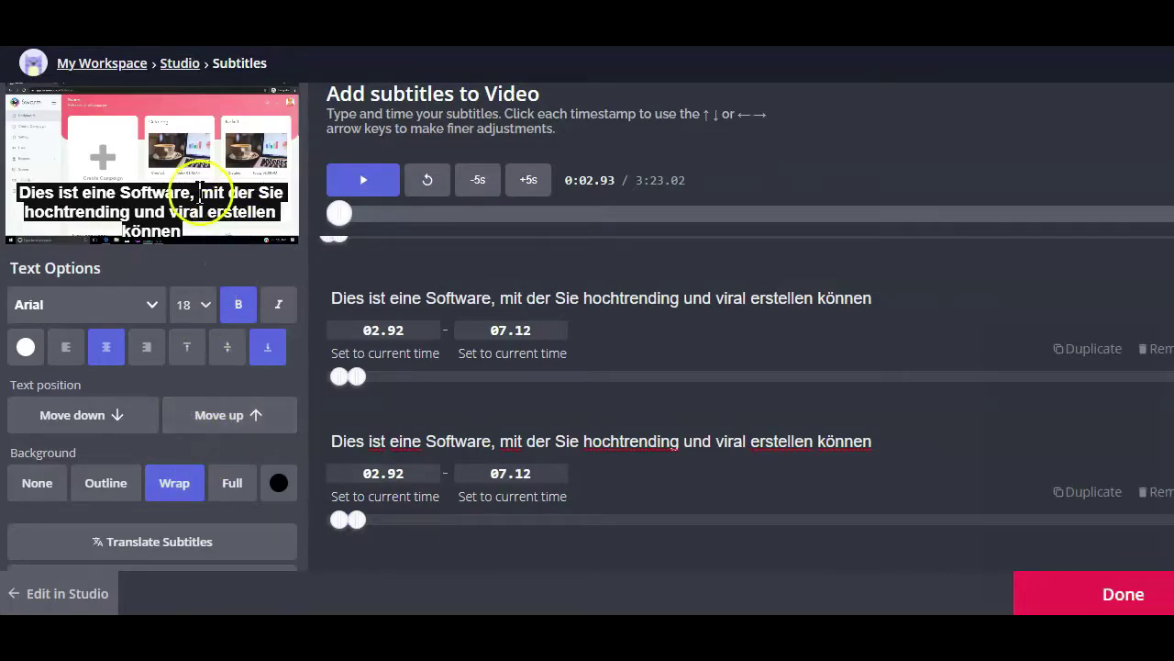
click(834, 463)
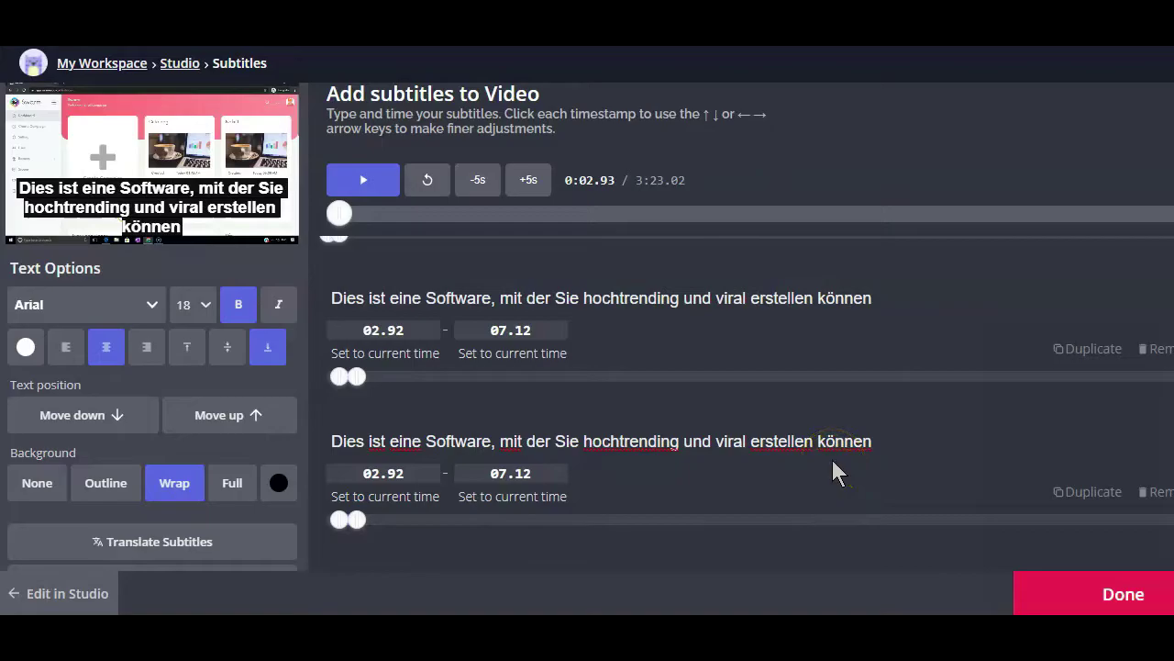
click(760, 463)
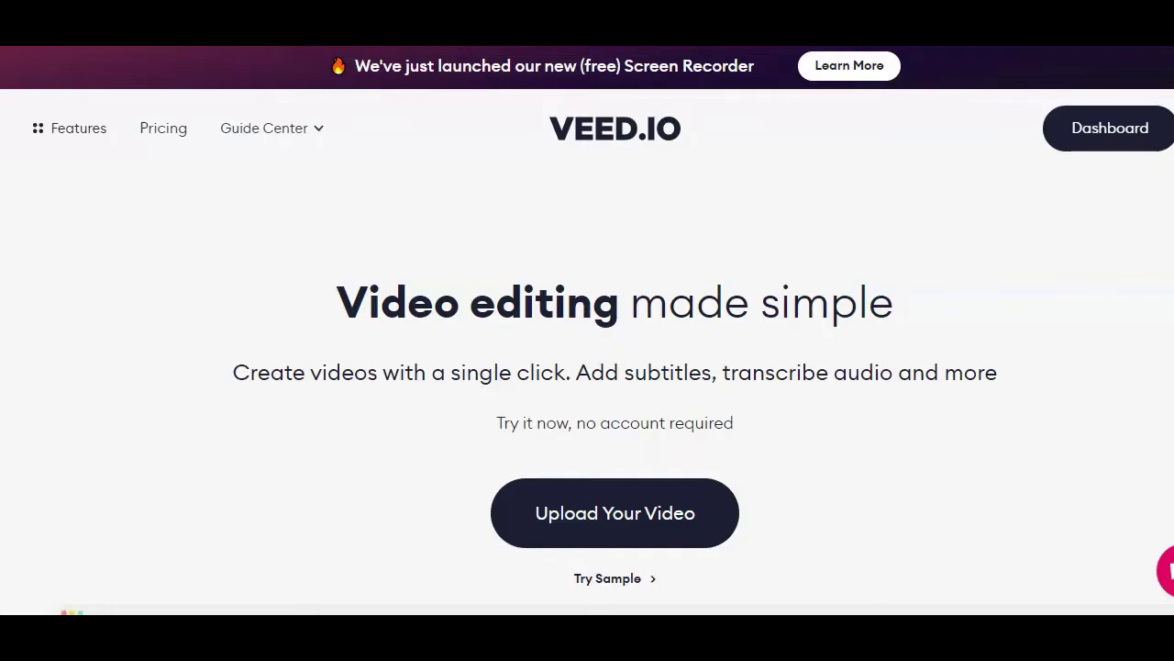
Step: Scroll down through the feature sections of the VEED.IO homepage
scroll(587, 367, down, 10)
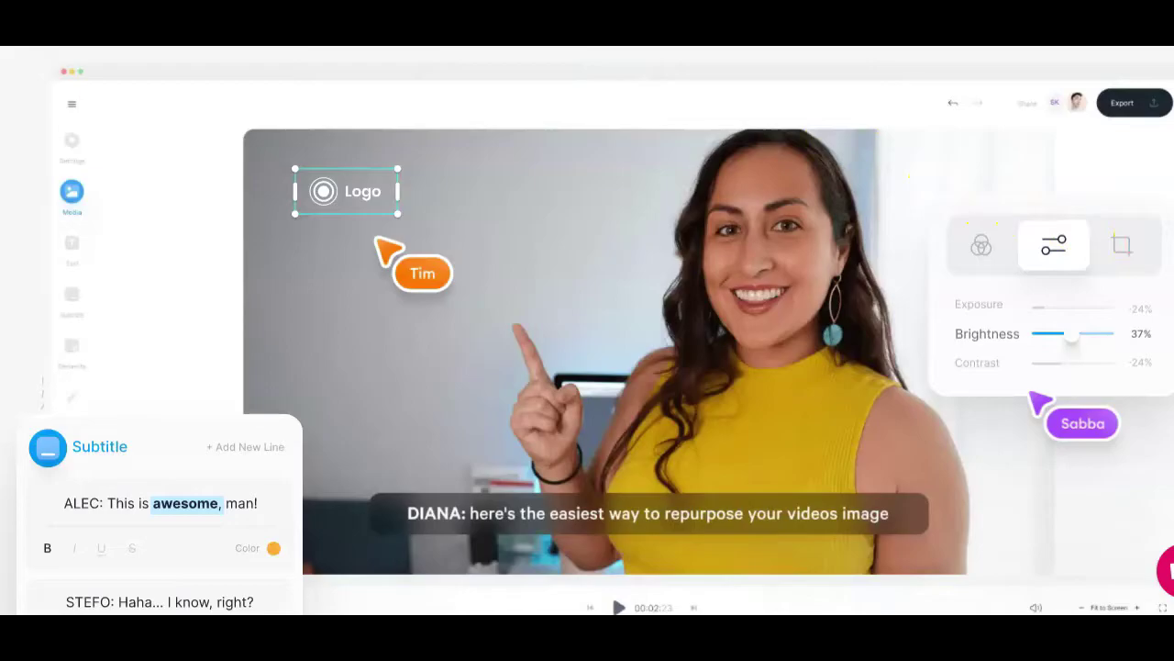
scroll(587, 331, down, 6)
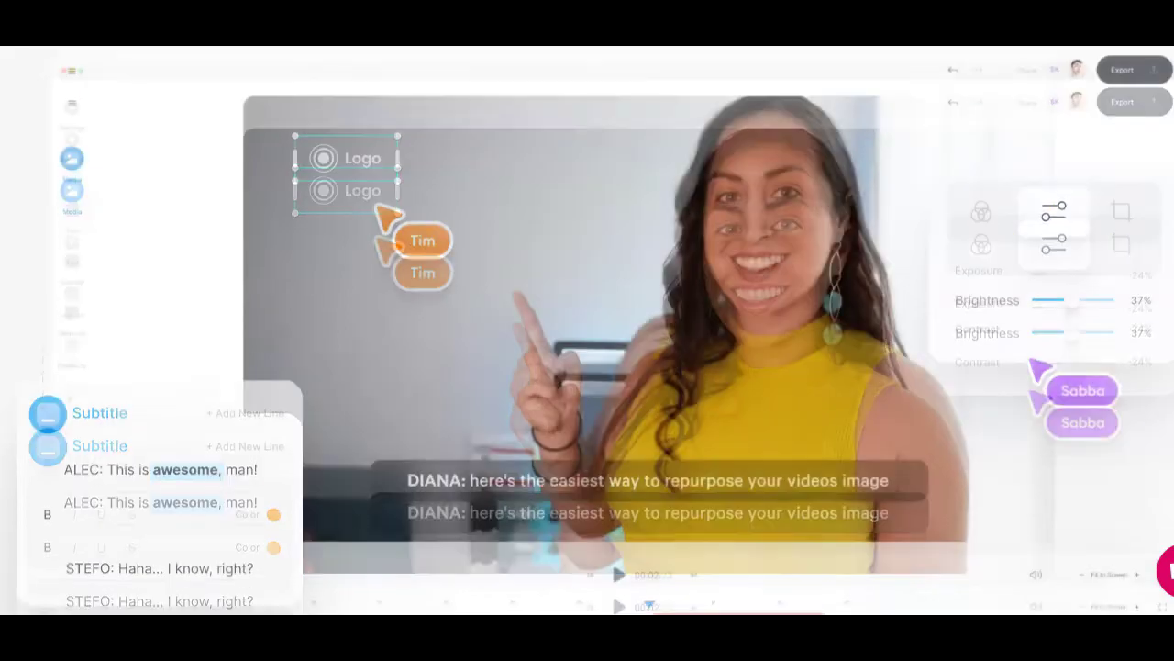
scroll(587, 330, down, 1)
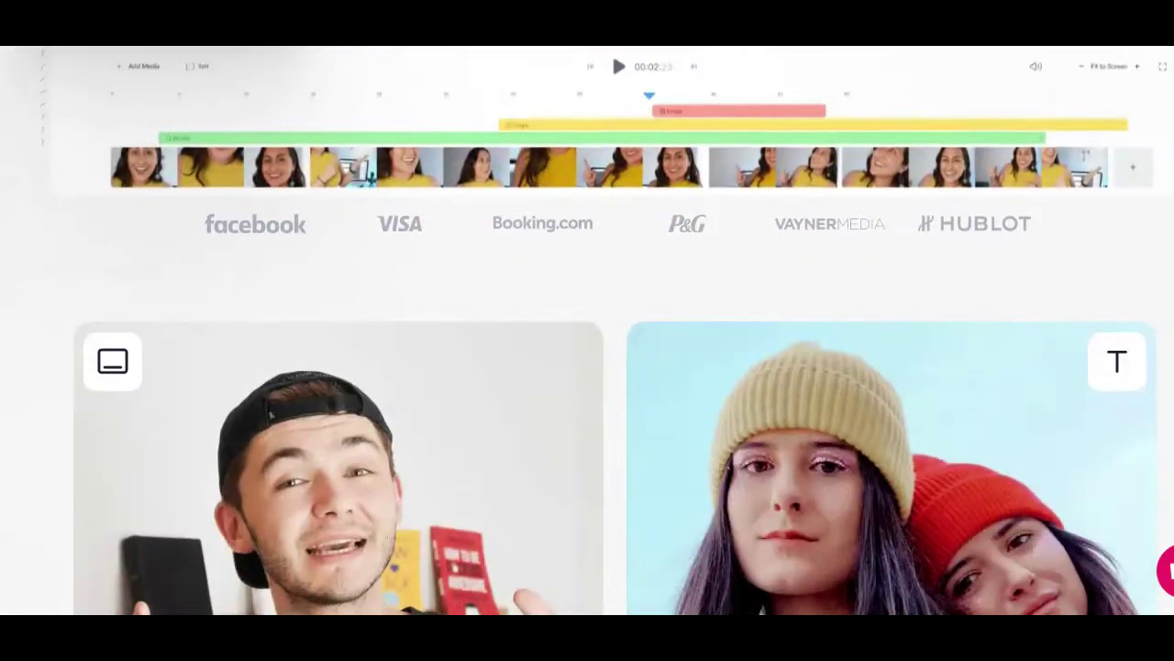
scroll(587, 330, down, 3)
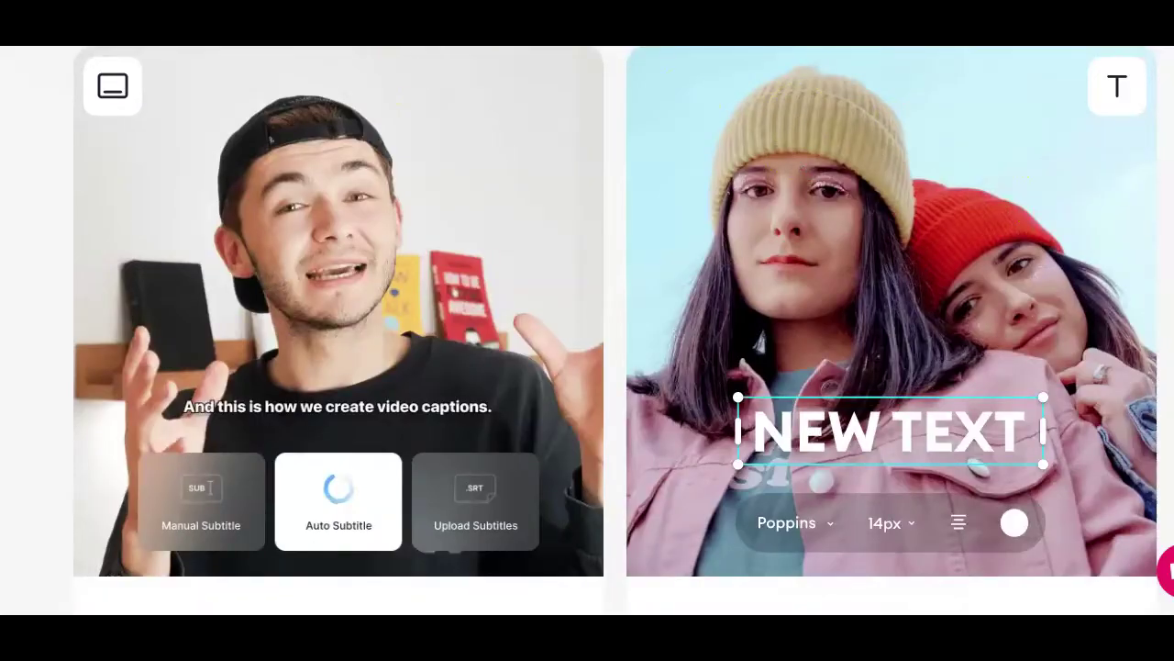
scroll(587, 330, down, 5)
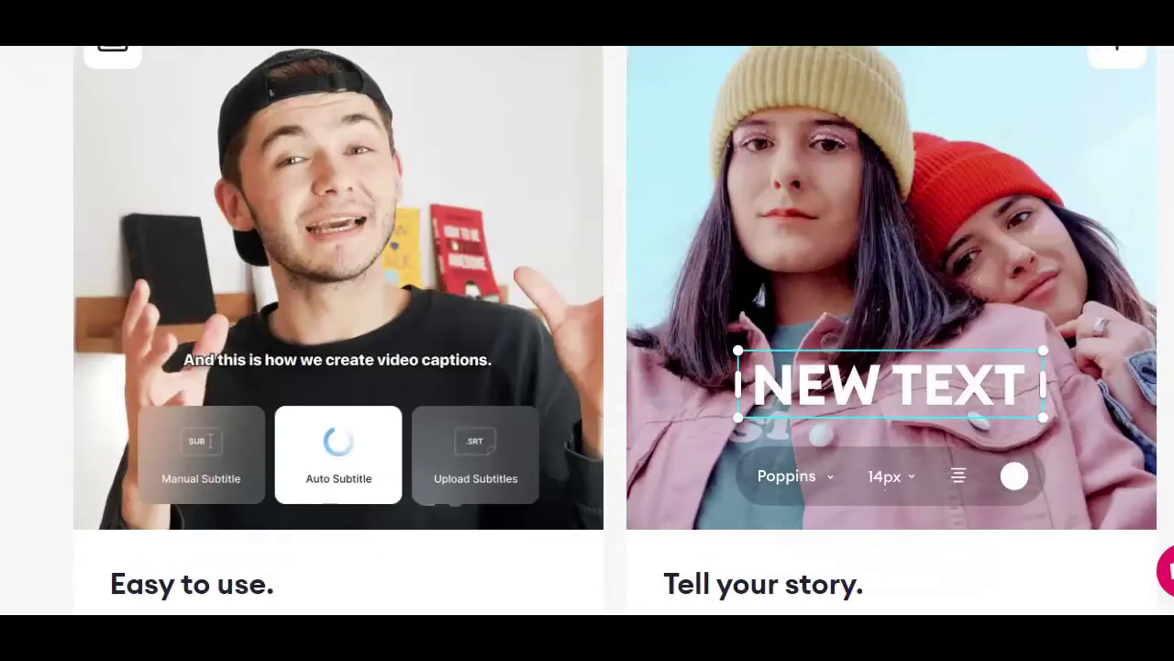
scroll(1044, 332, down, 4)
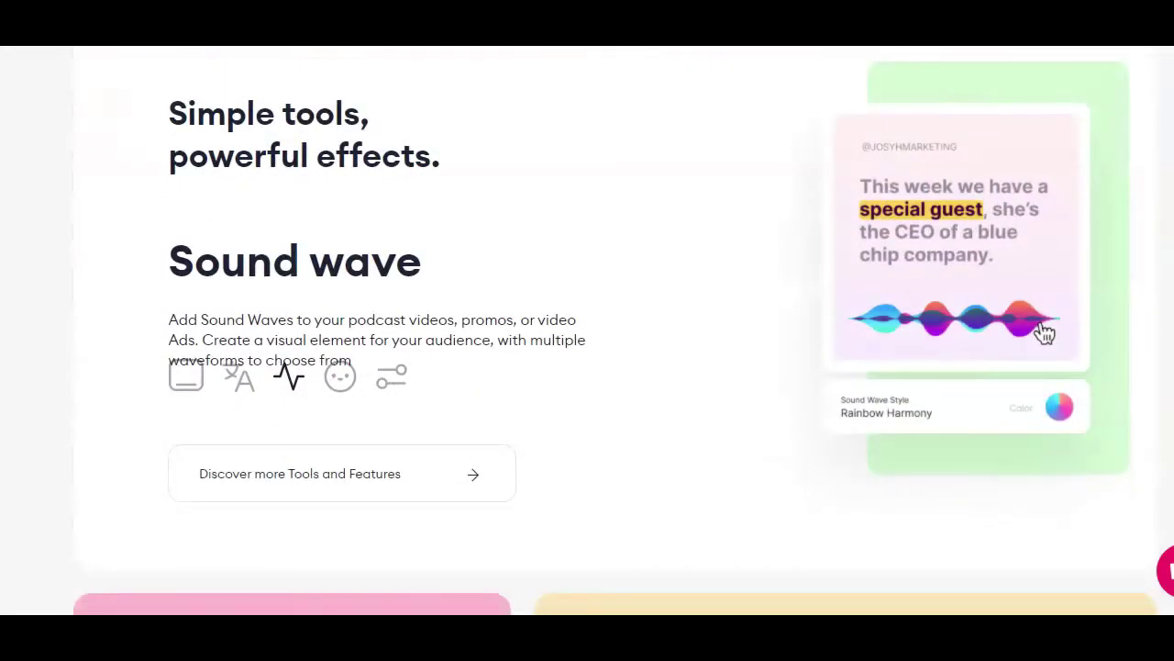
scroll(1044, 332, down, 4)
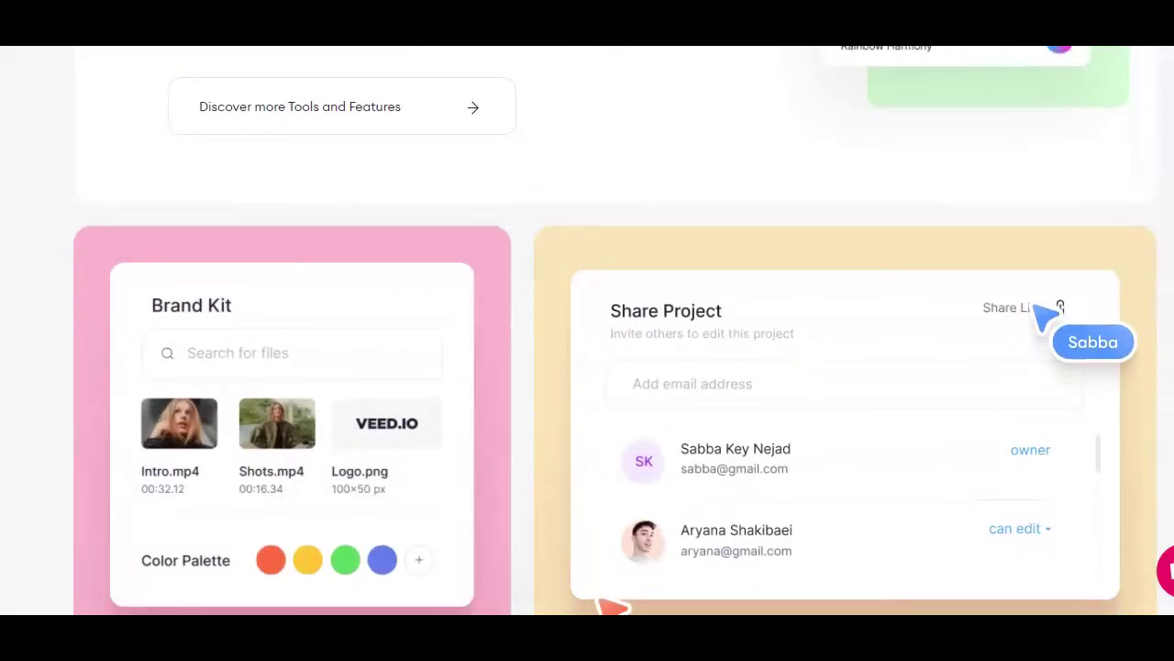
scroll(587, 331, down, 2)
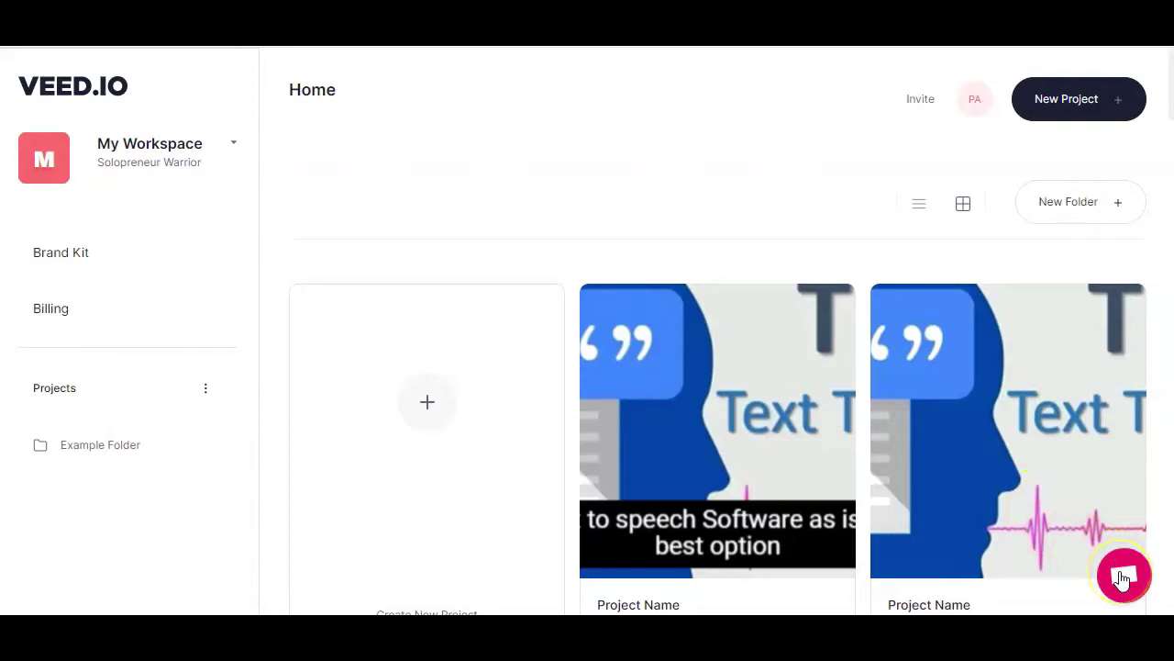
Step: Open the support chat bubble on the VEED.IO dashboard and close it again
click(1123, 578)
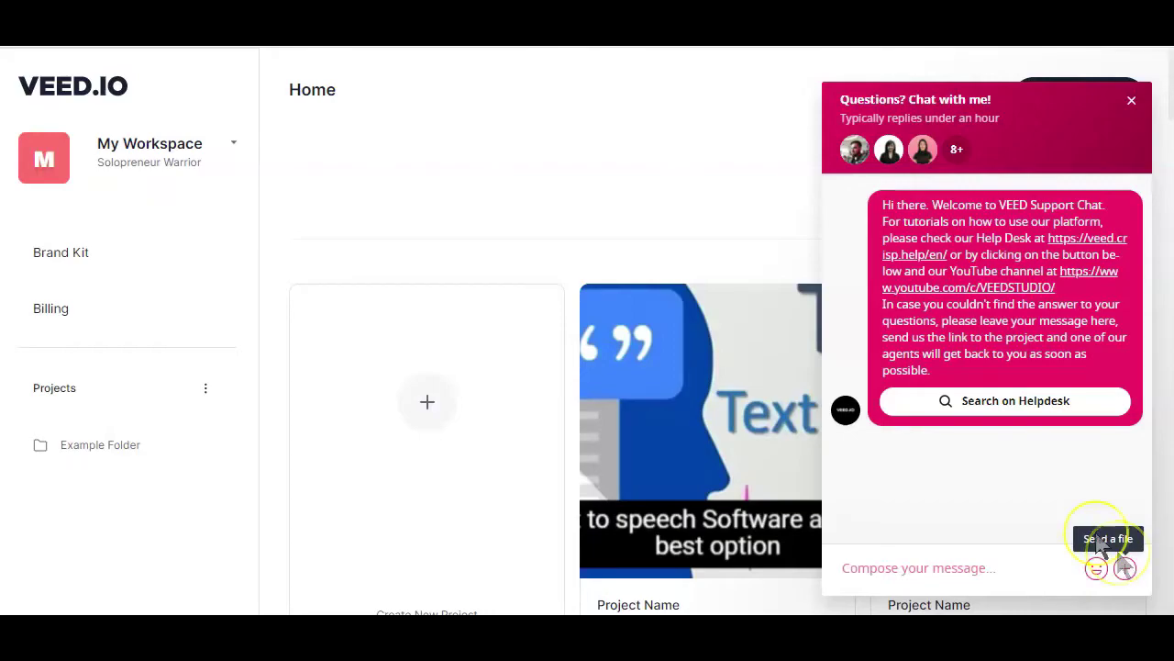
click(1131, 101)
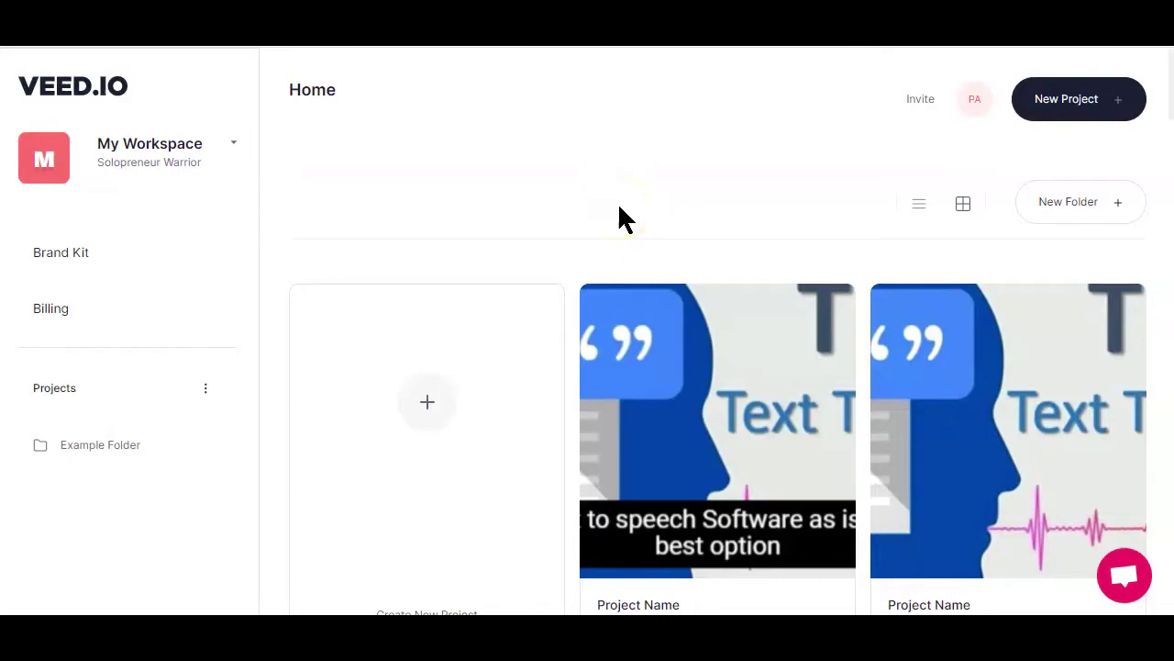
Step: Create a new project and paste the Text To Speech YouTube link into the 'Insert YouTube link here' field
click(1047, 109)
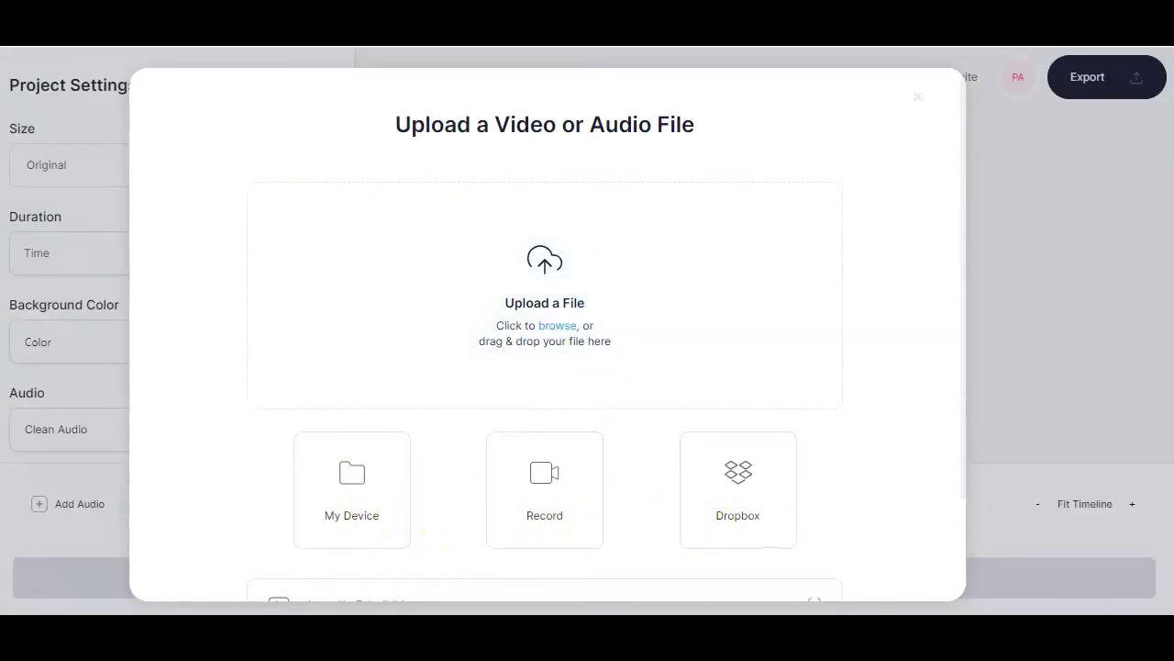
scroll(698, 250, down, 3)
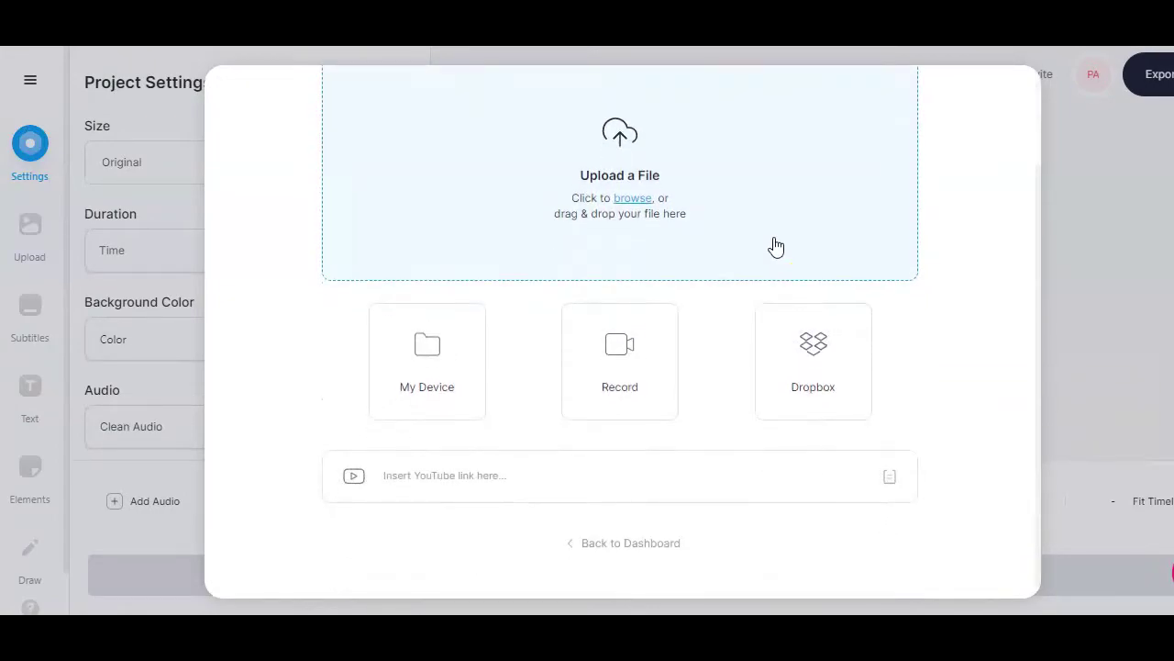
click(559, 479)
key(ctrl+v)
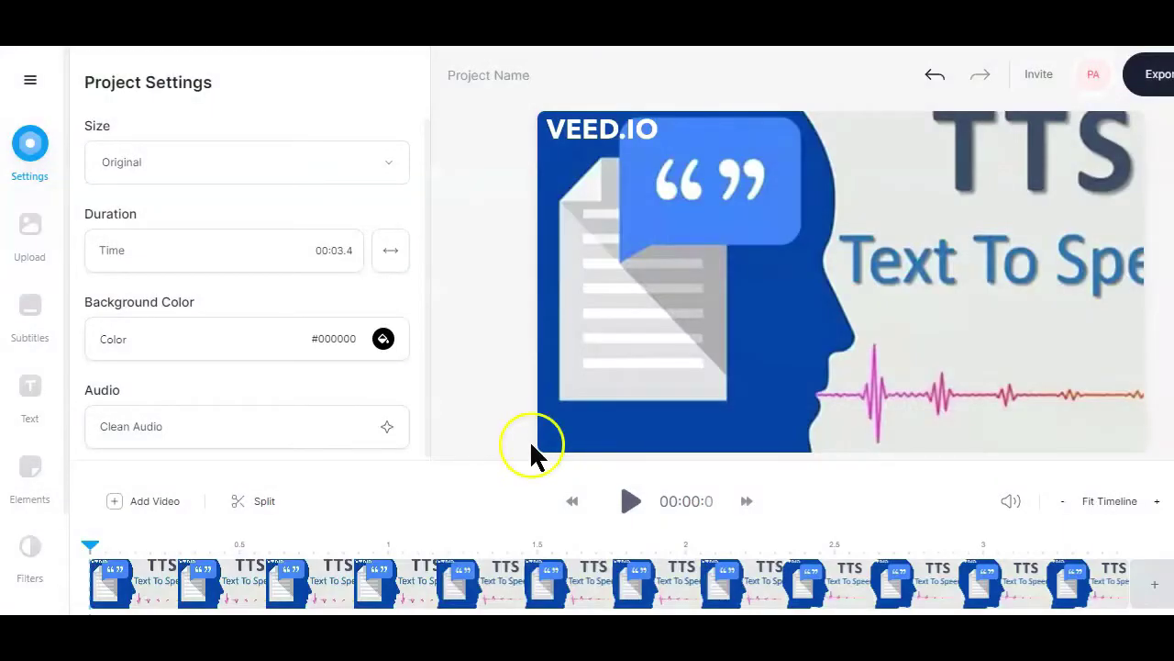
Step: Select the TTS clip, play it, and trim its end from 3.4 seconds to under one second
click(741, 587)
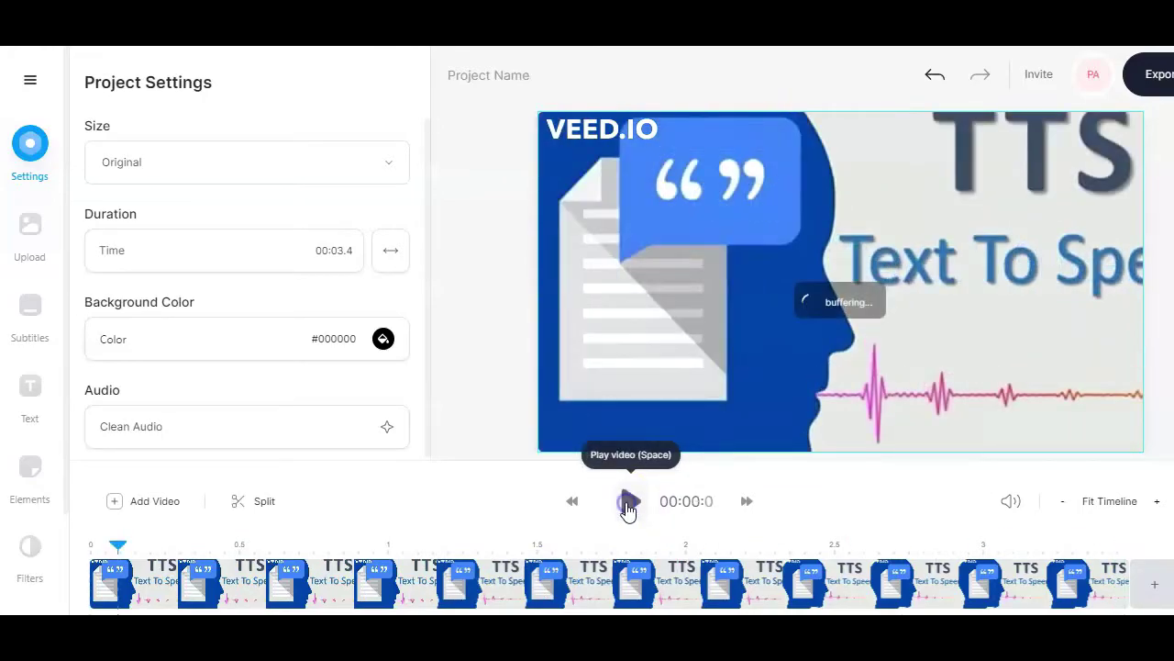
click(294, 576)
drag(293, 576, 361, 581)
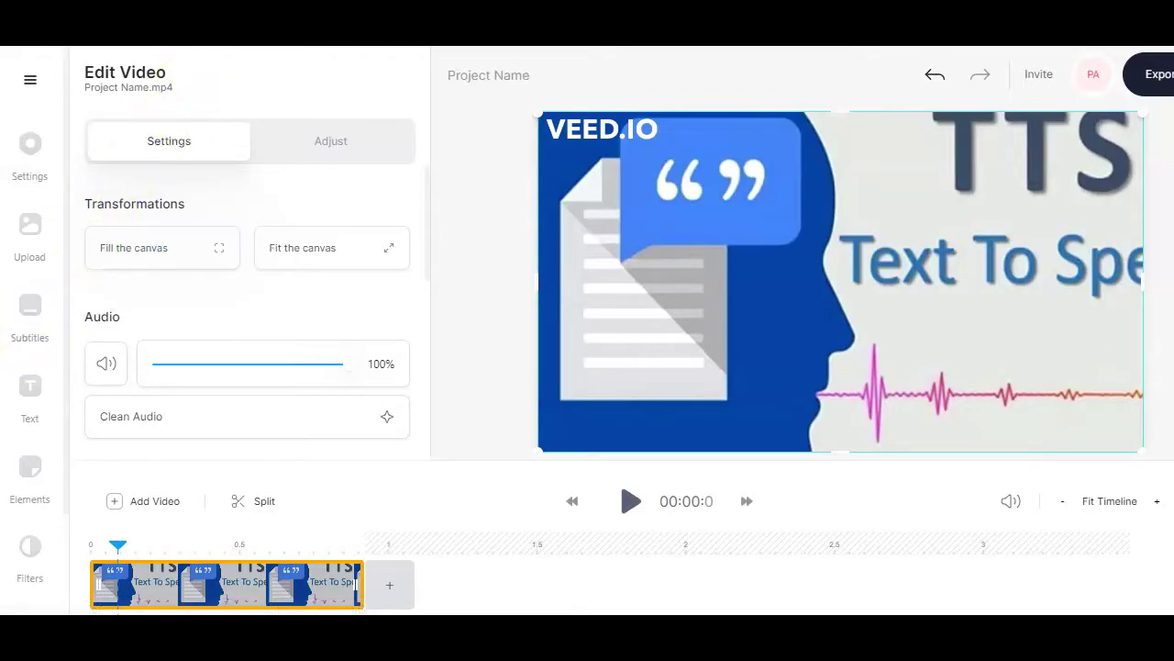
Step: Run Auto Subtitles with English (United States) detection, producing 'Text to Speech software is the best option to.'
click(30, 308)
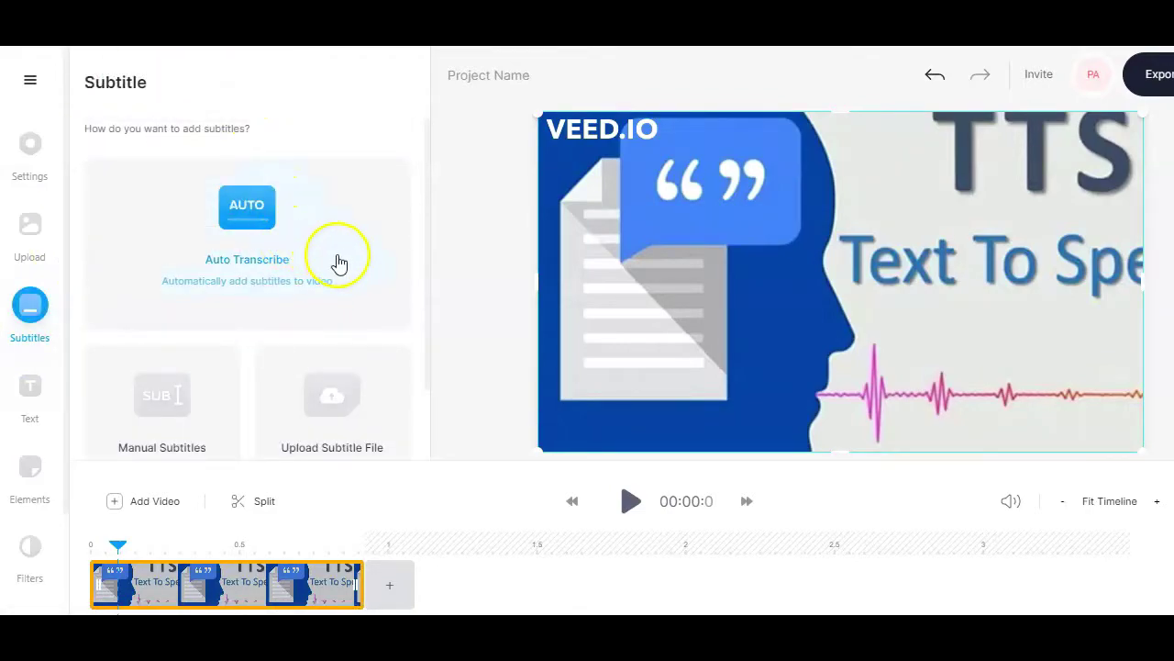
scroll(270, 367, down, 1)
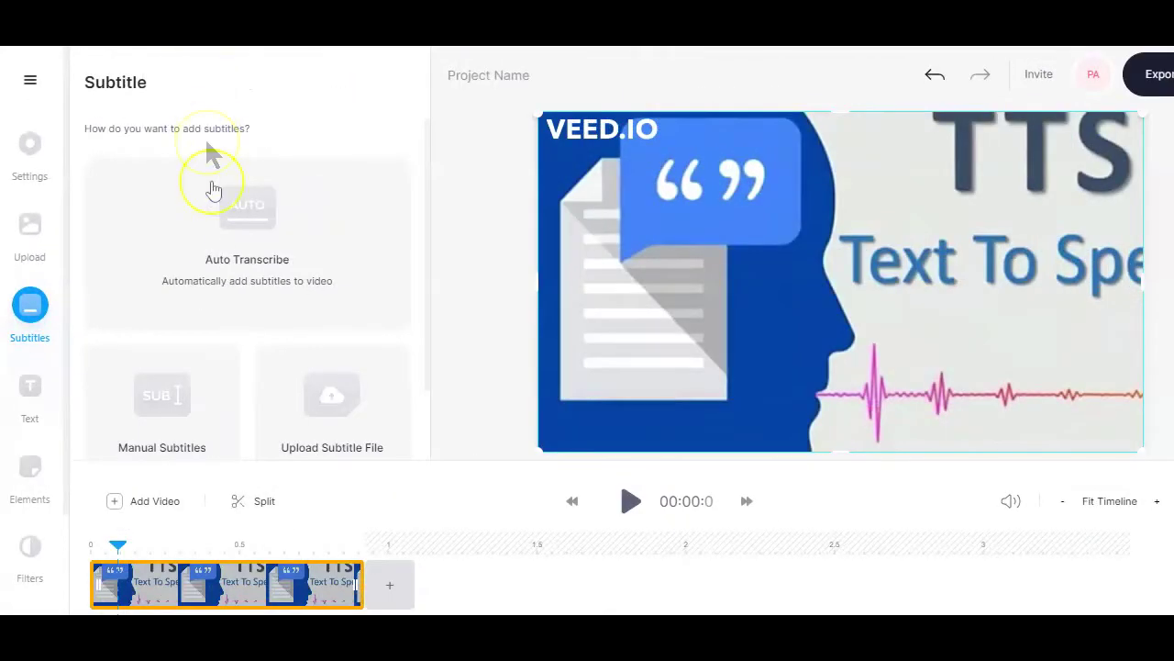
click(264, 221)
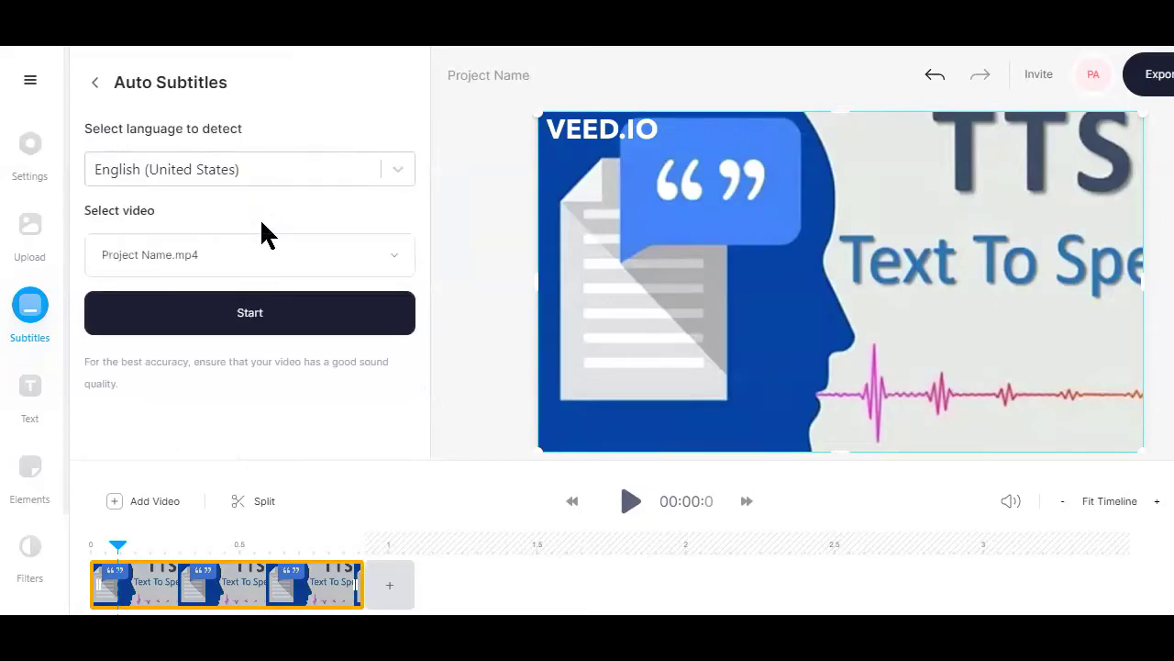
click(249, 314)
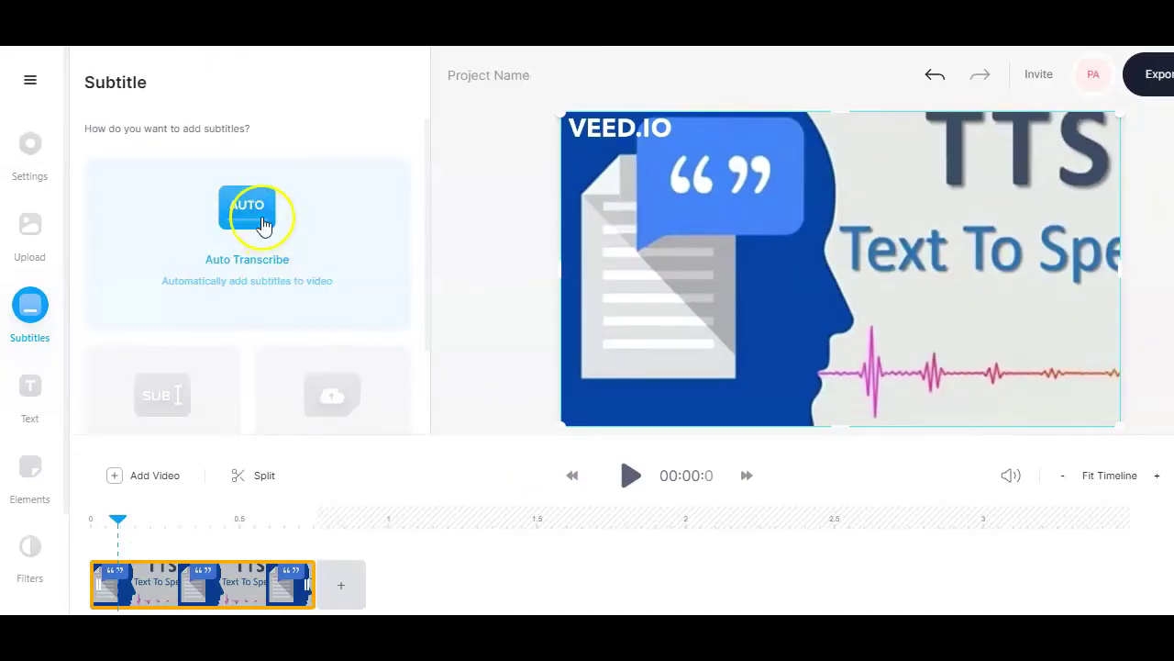
click(262, 222)
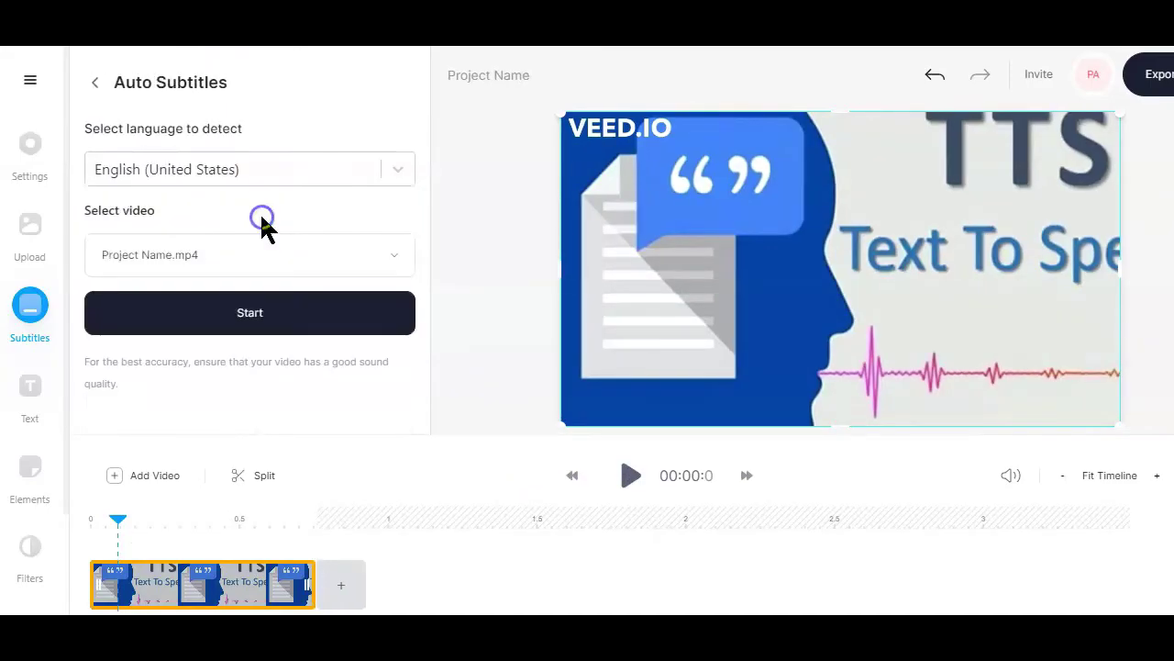
click(243, 312)
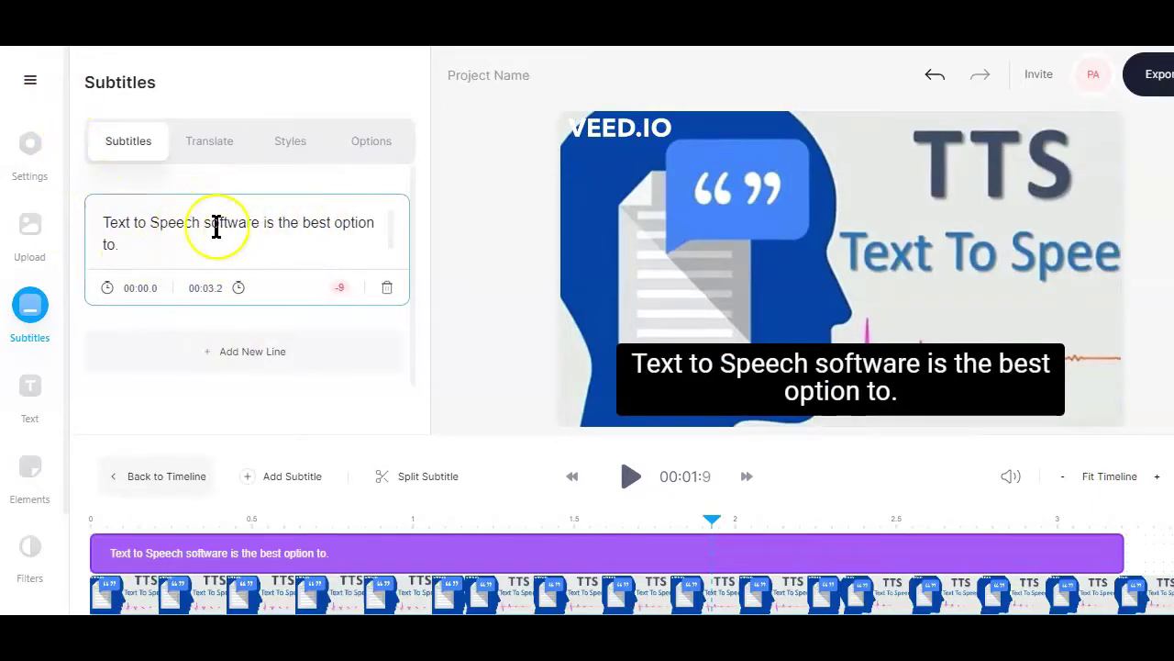
Step: Extend the English subtitle clip's end on the timeline from 00:03.2 to 00:03.4
triple_click(168, 230)
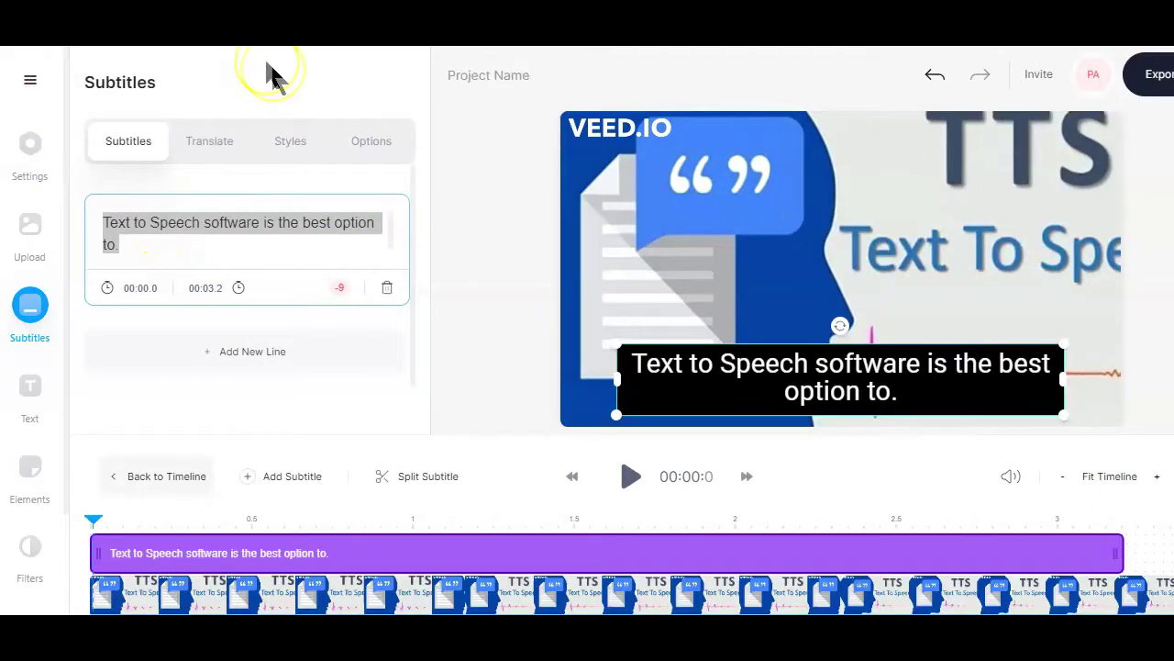
click(305, 246)
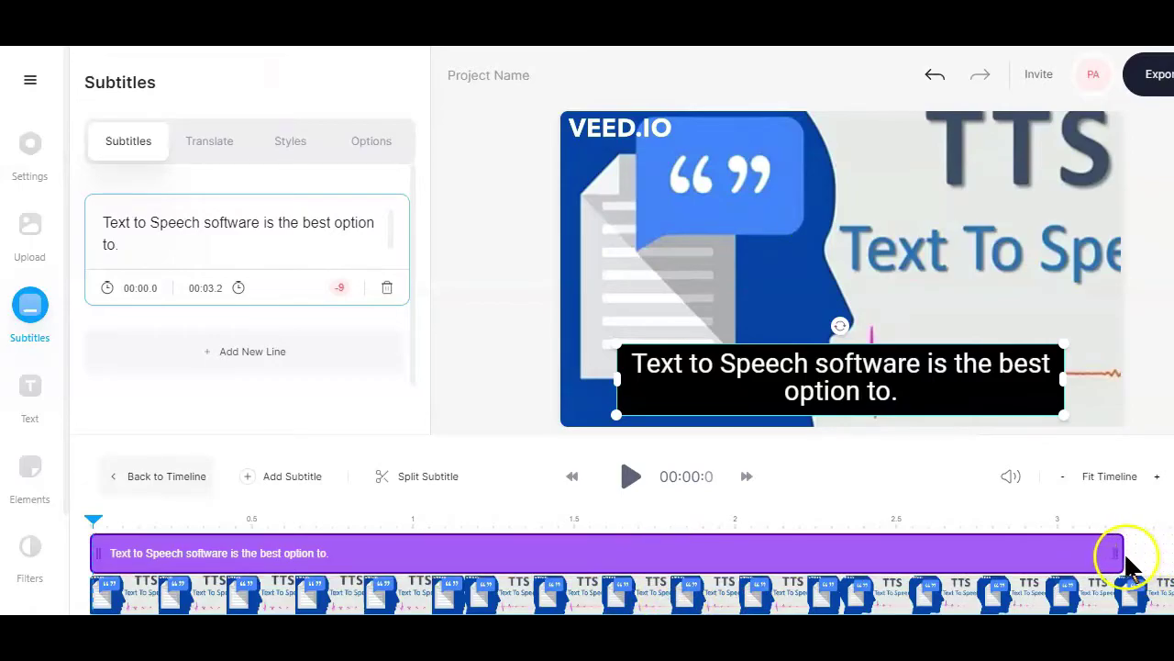
mouse_move(1123, 554)
drag(1123, 554, 1173, 554)
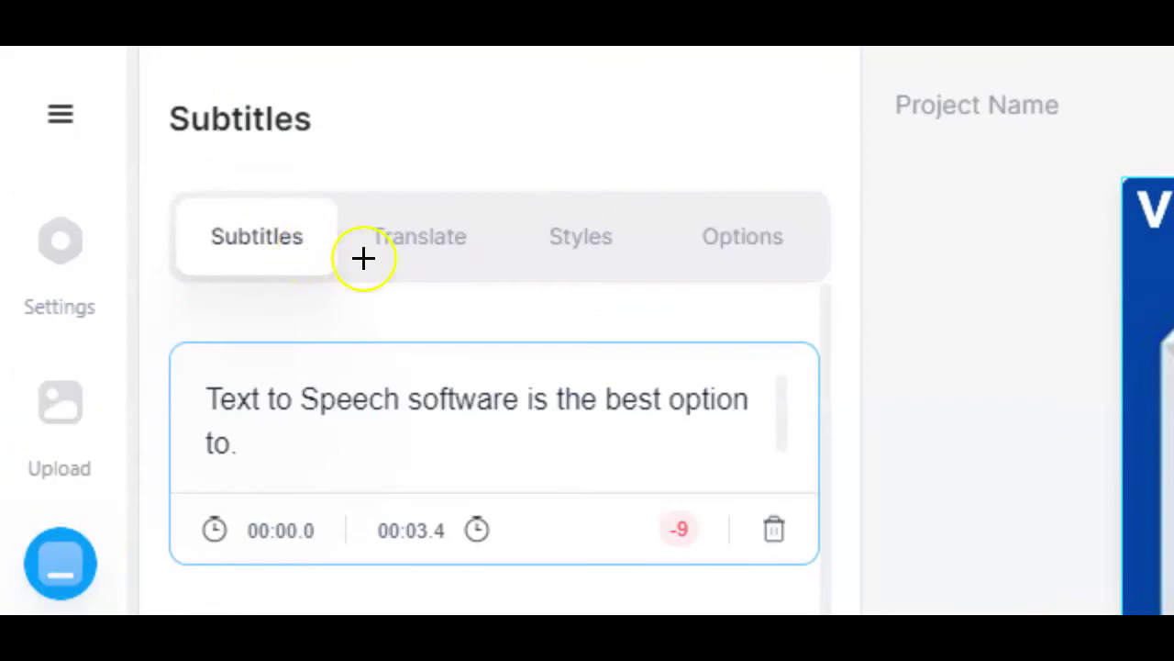
Step: Add a new subtitle language translated from the original subtitles, choosing German
click(395, 250)
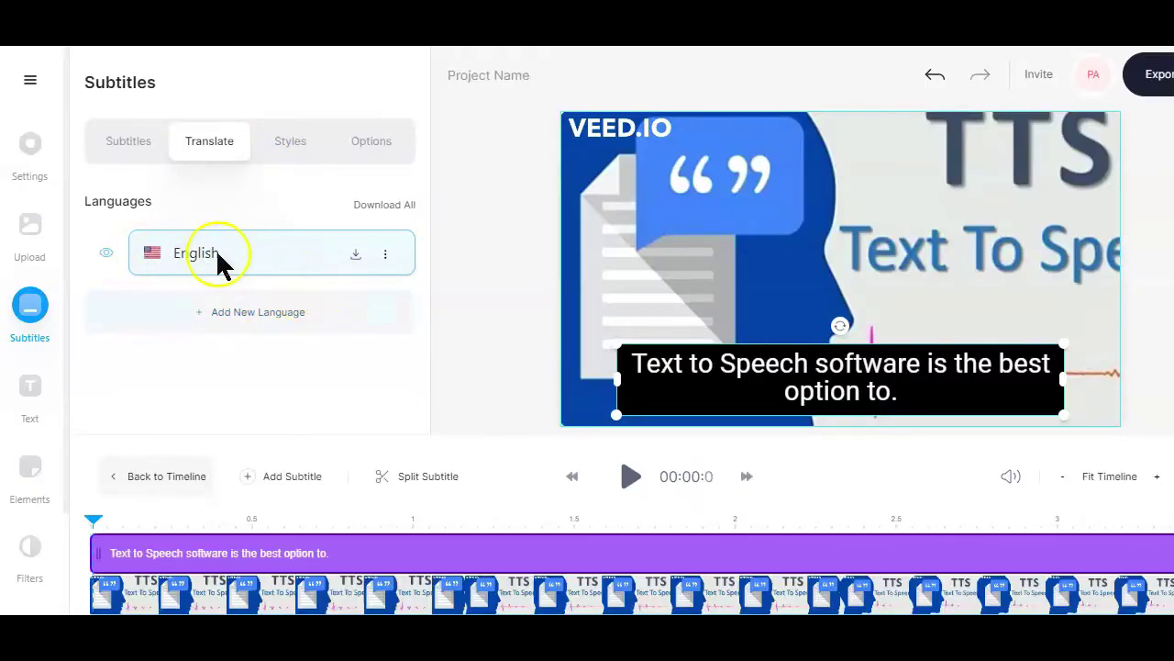
click(278, 320)
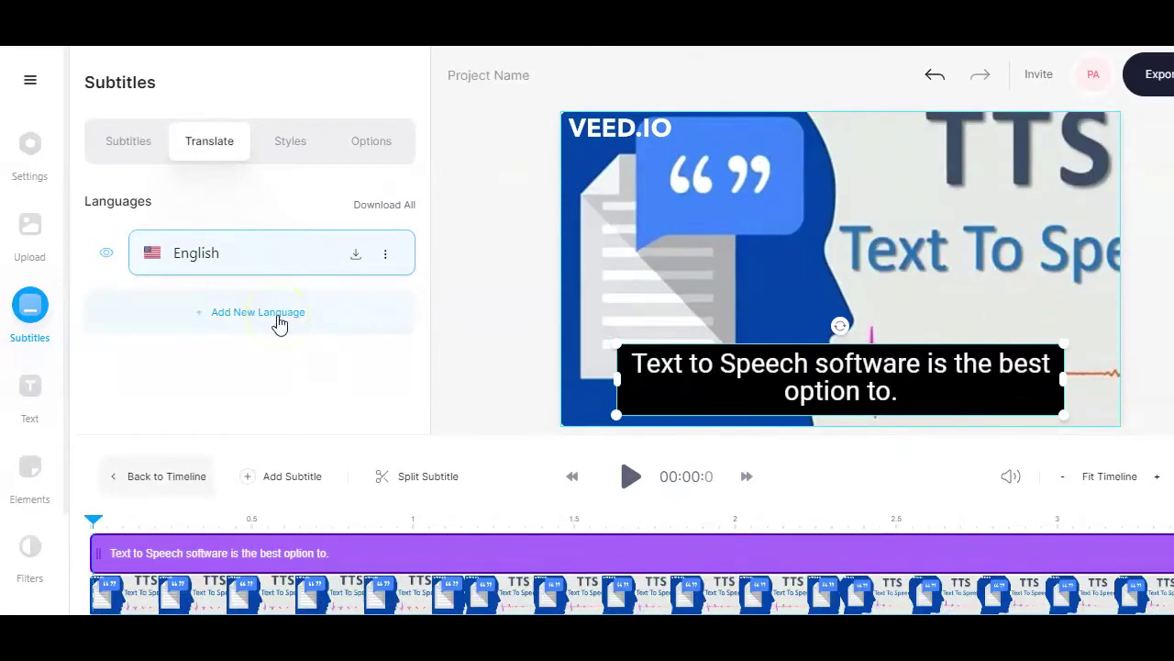
click(271, 323)
click(273, 384)
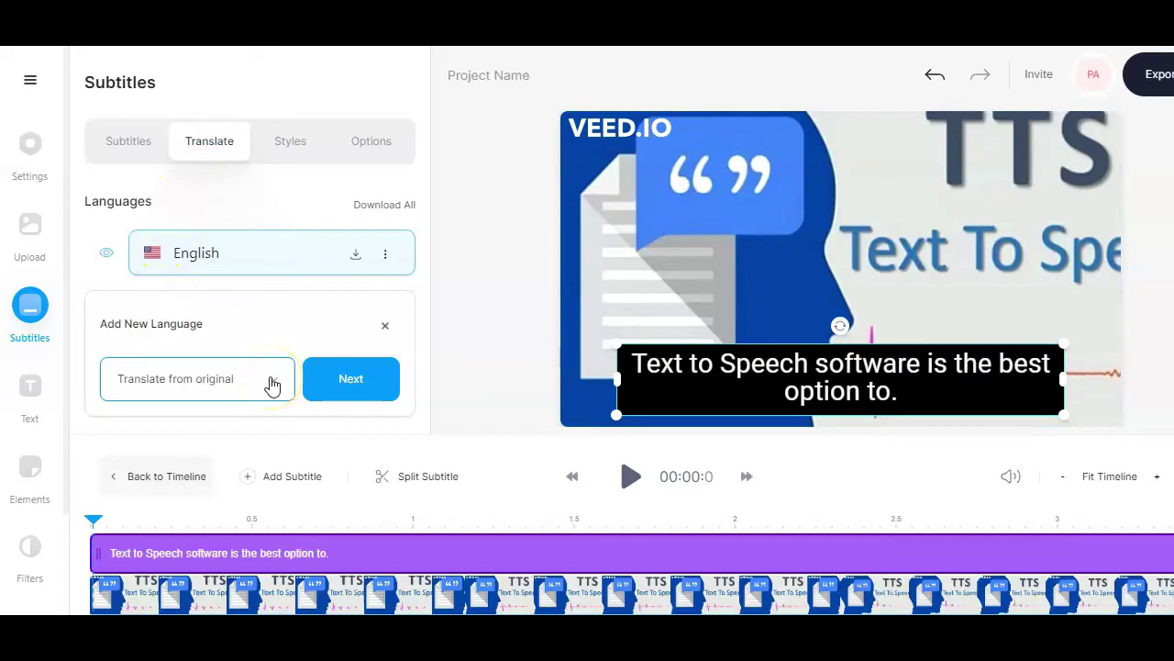
click(336, 388)
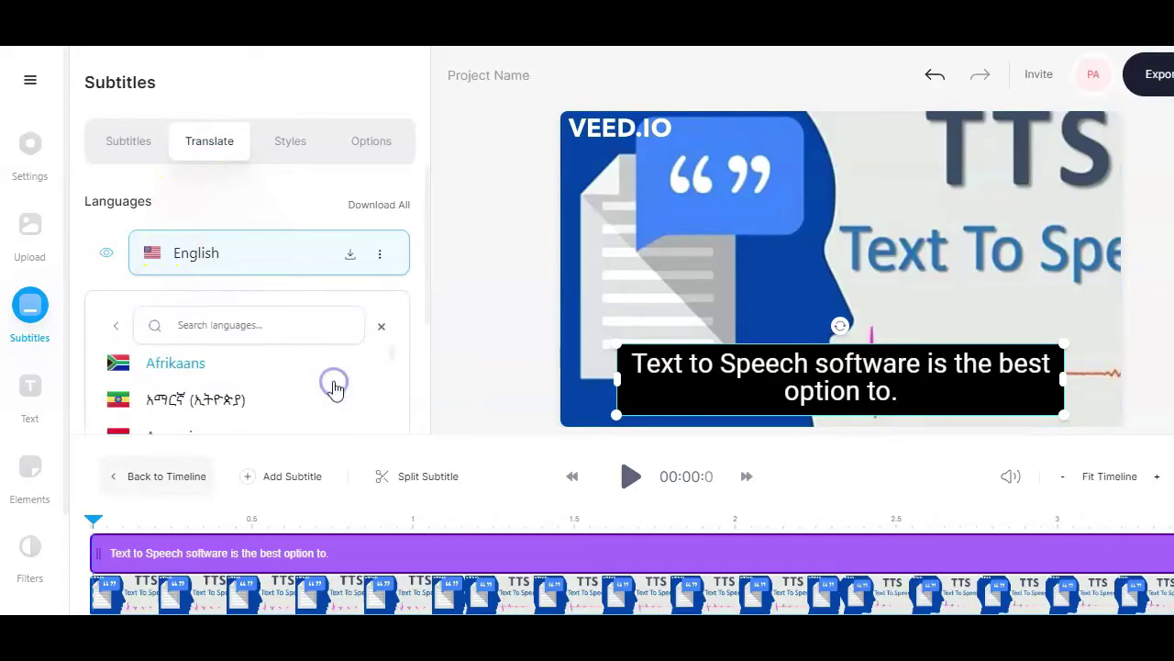
scroll(327, 349, down, 2)
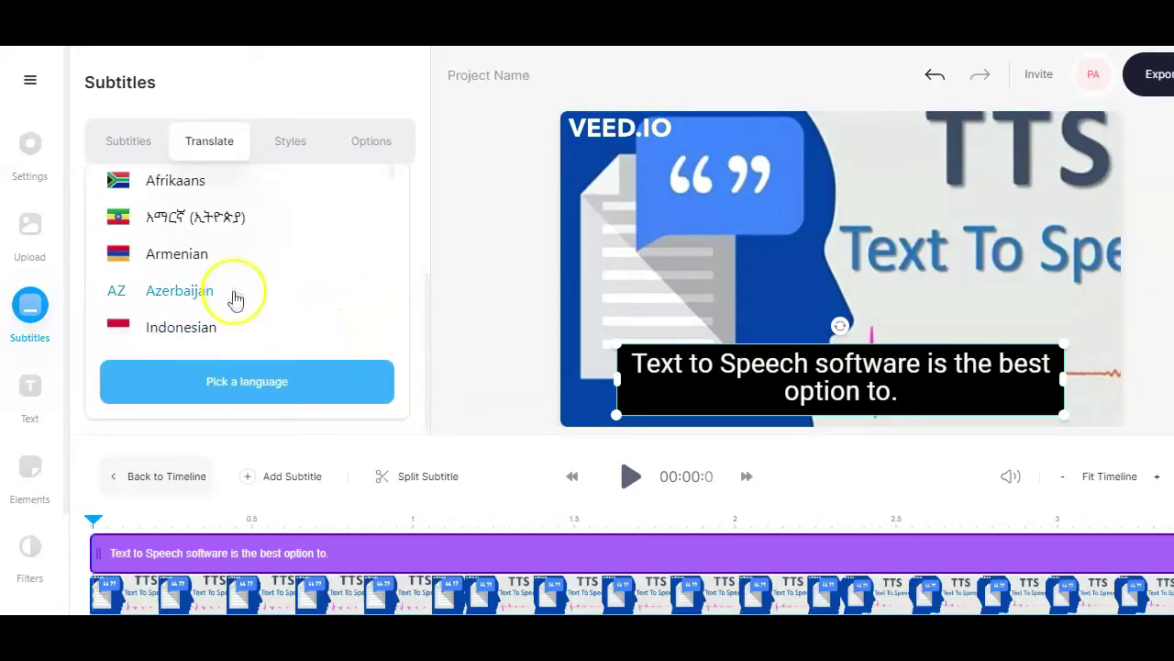
scroll(234, 298, down, 10)
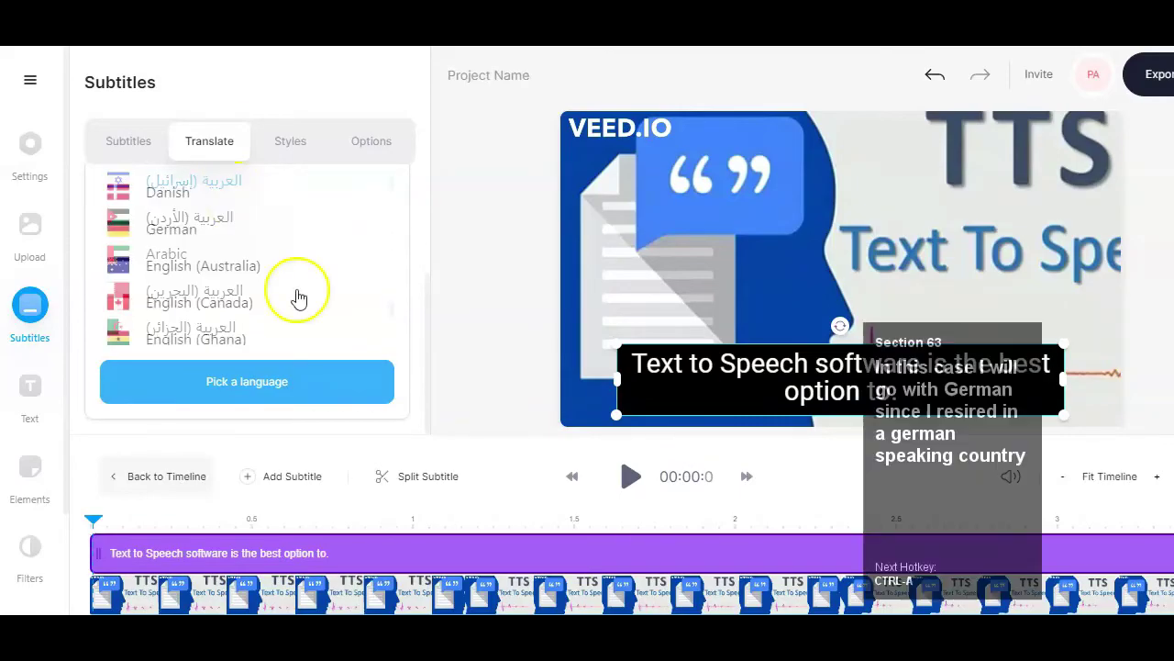
scroll(299, 299, down, 2)
scroll(299, 299, up, 2)
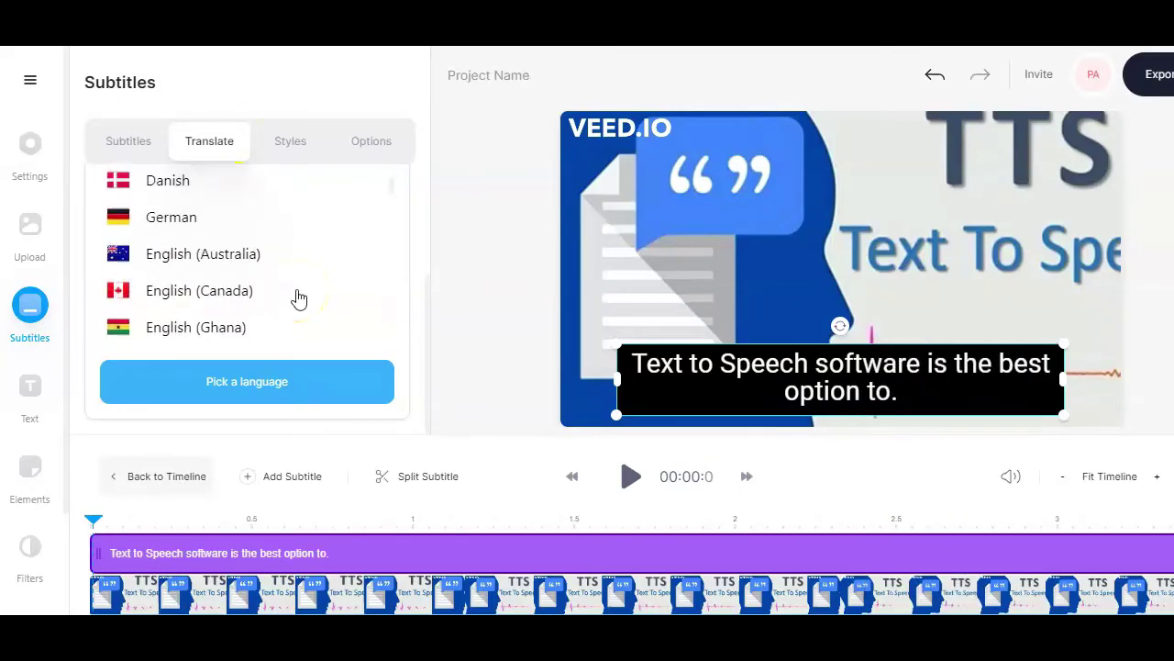
click(176, 224)
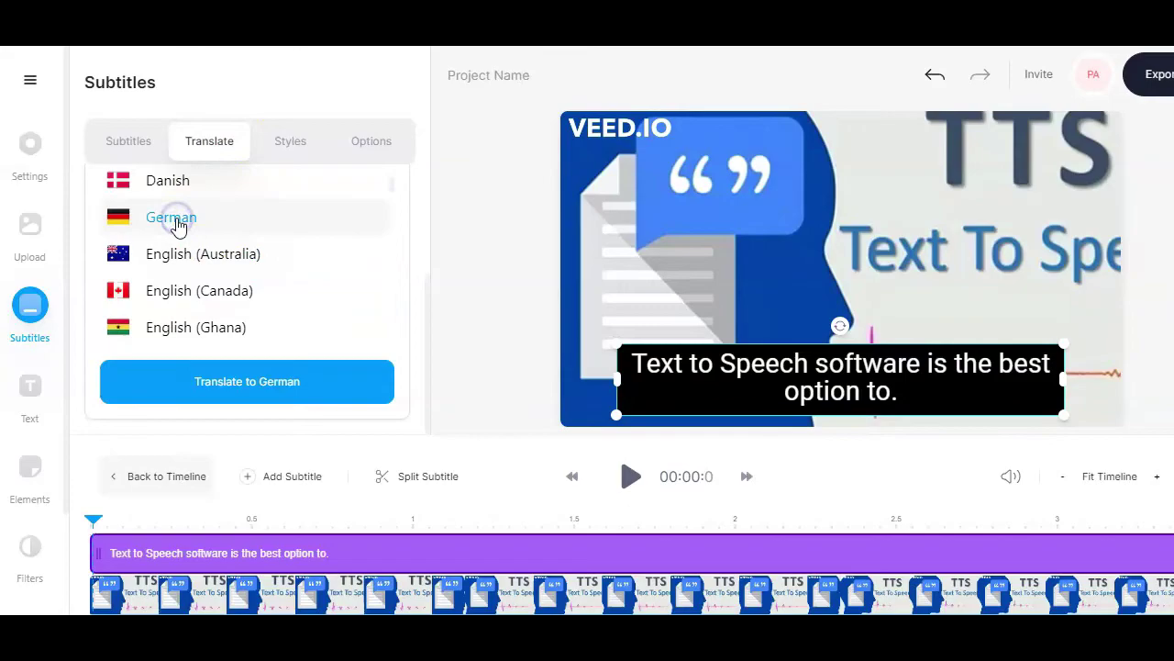
Step: Request the German translation, then close the PRO Plan upgrade prompt that blocks it
click(267, 396)
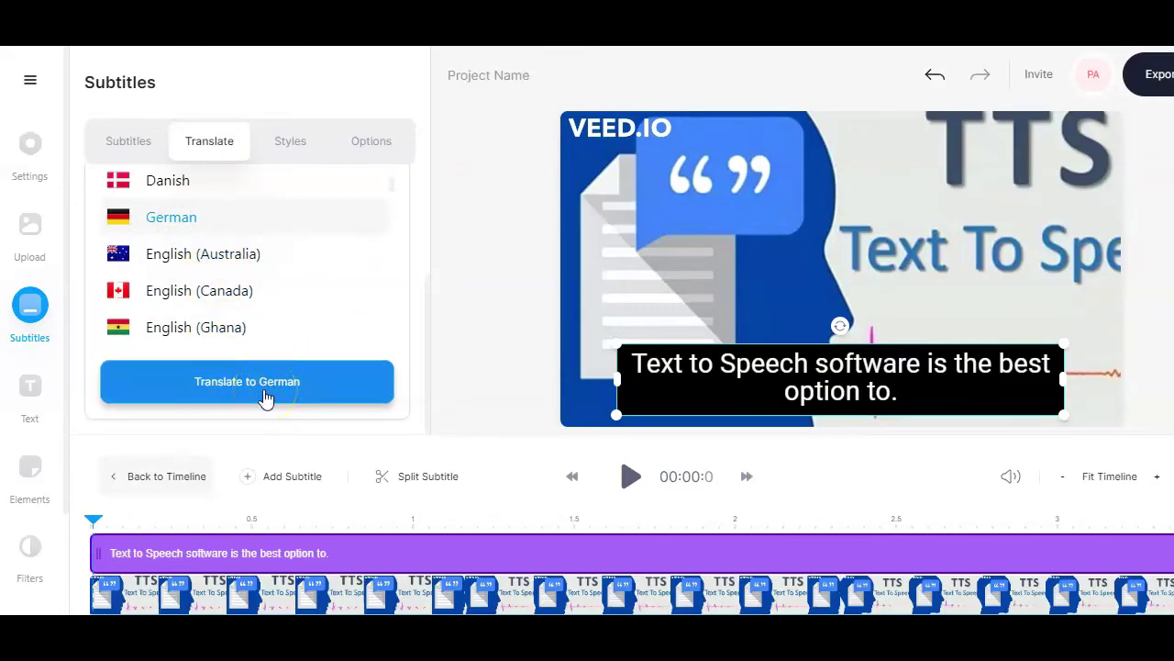
click(266, 397)
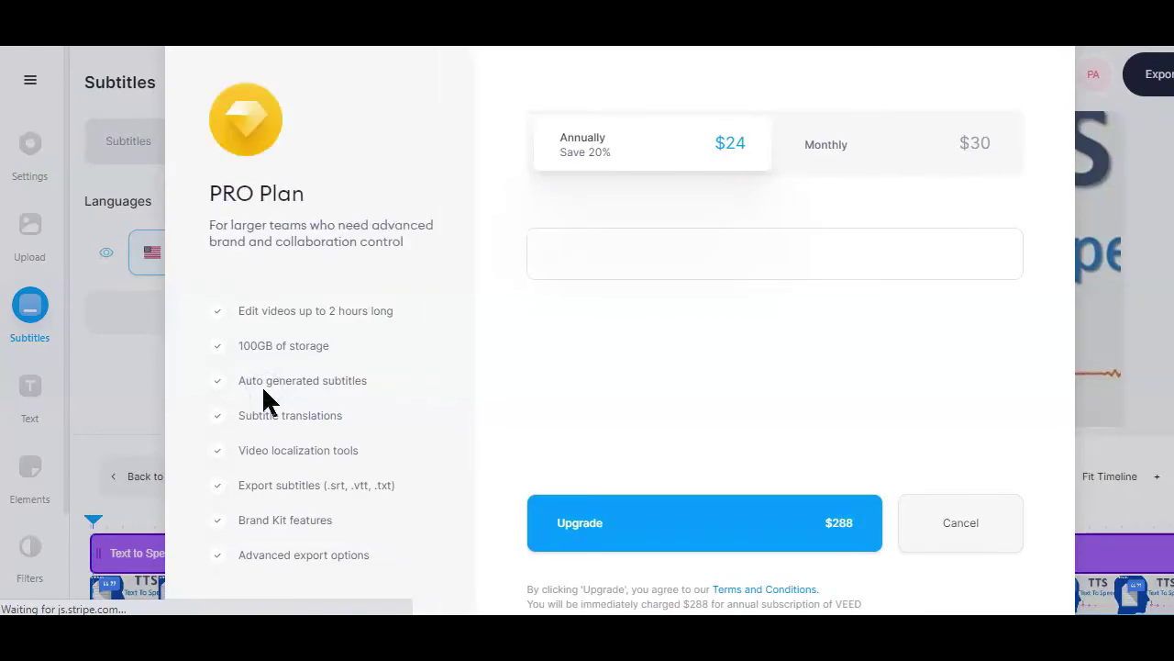
click(504, 348)
click(599, 343)
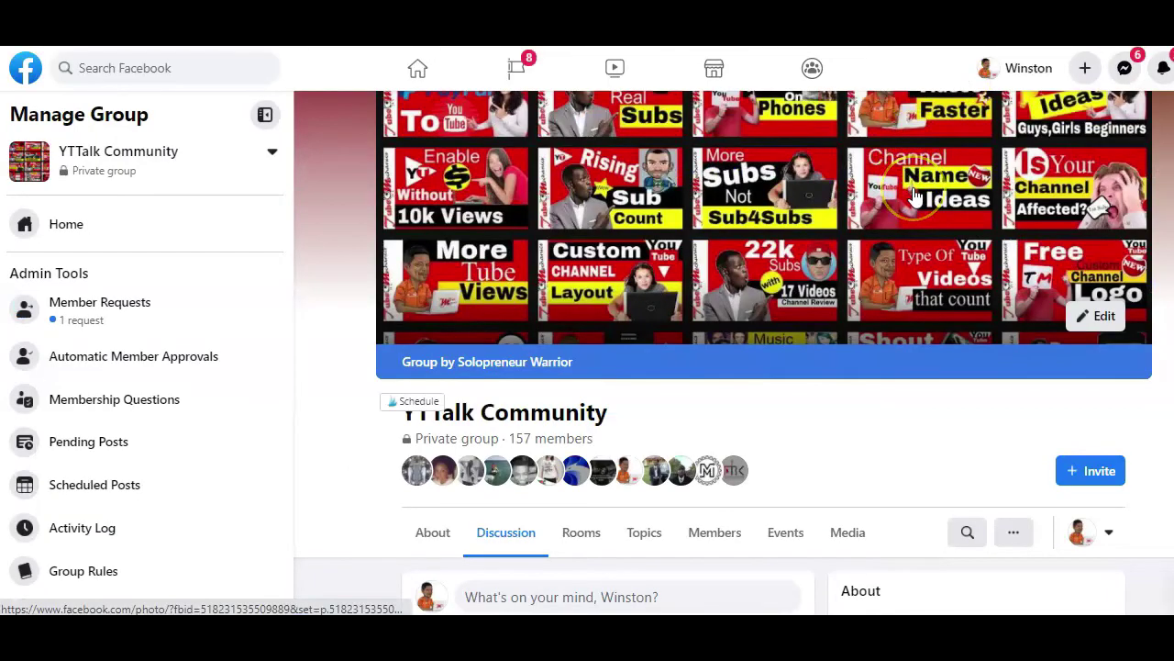
scroll(916, 197, down, 3)
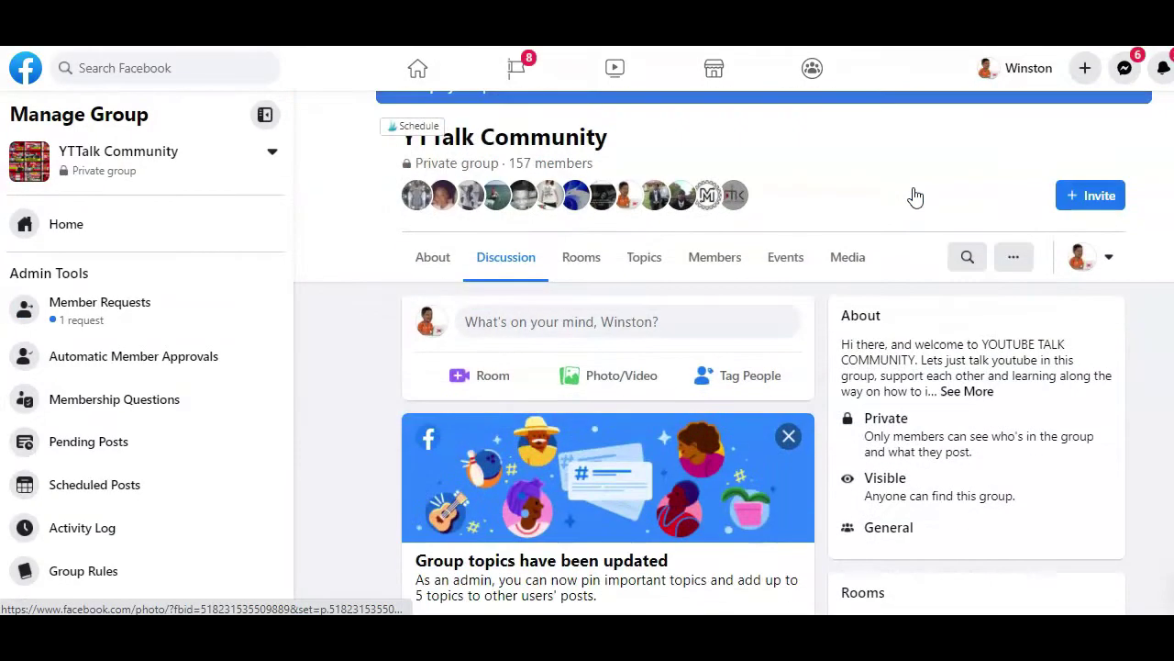
scroll(916, 198, down, 5)
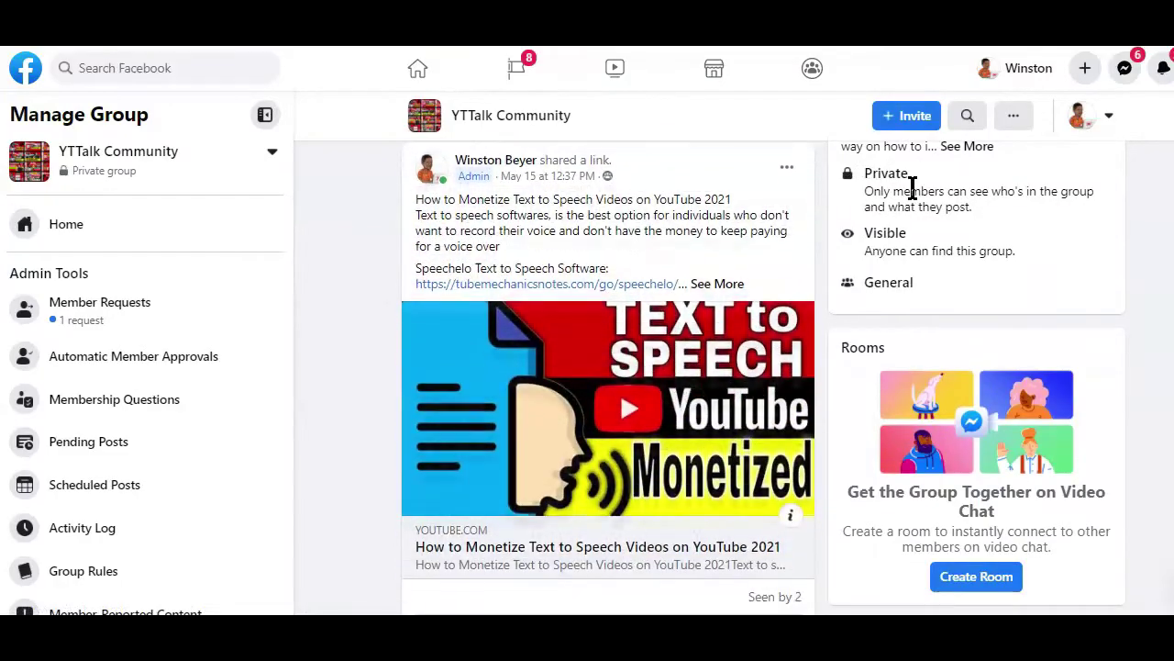
scroll(913, 189, down, 4)
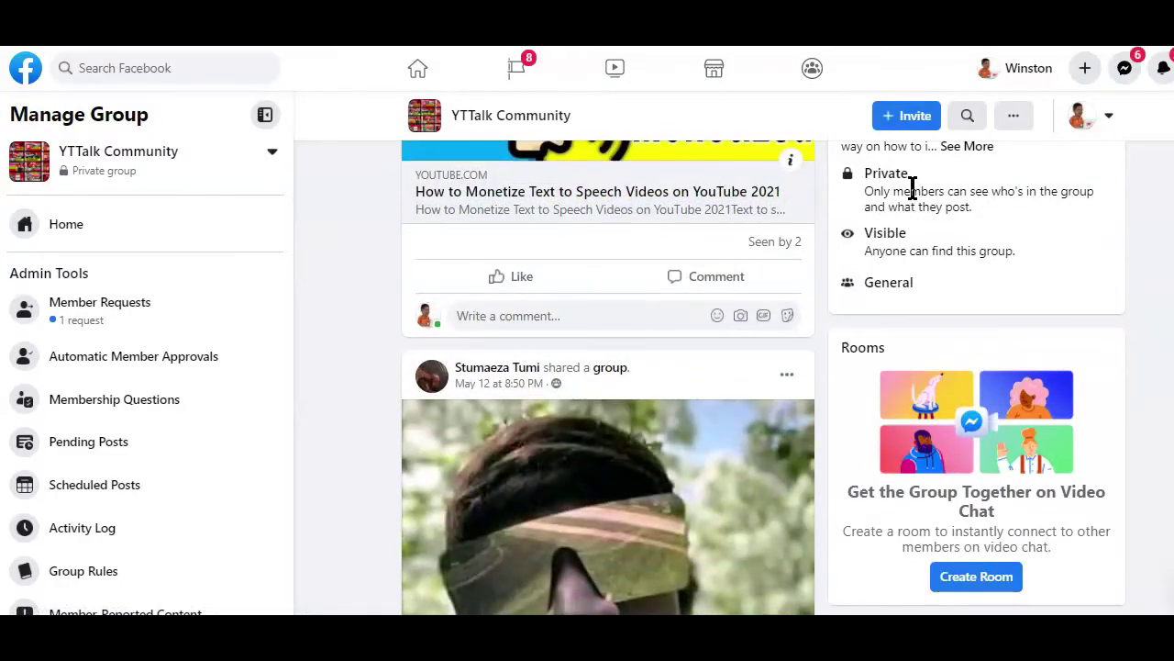
scroll(912, 188, up, 8)
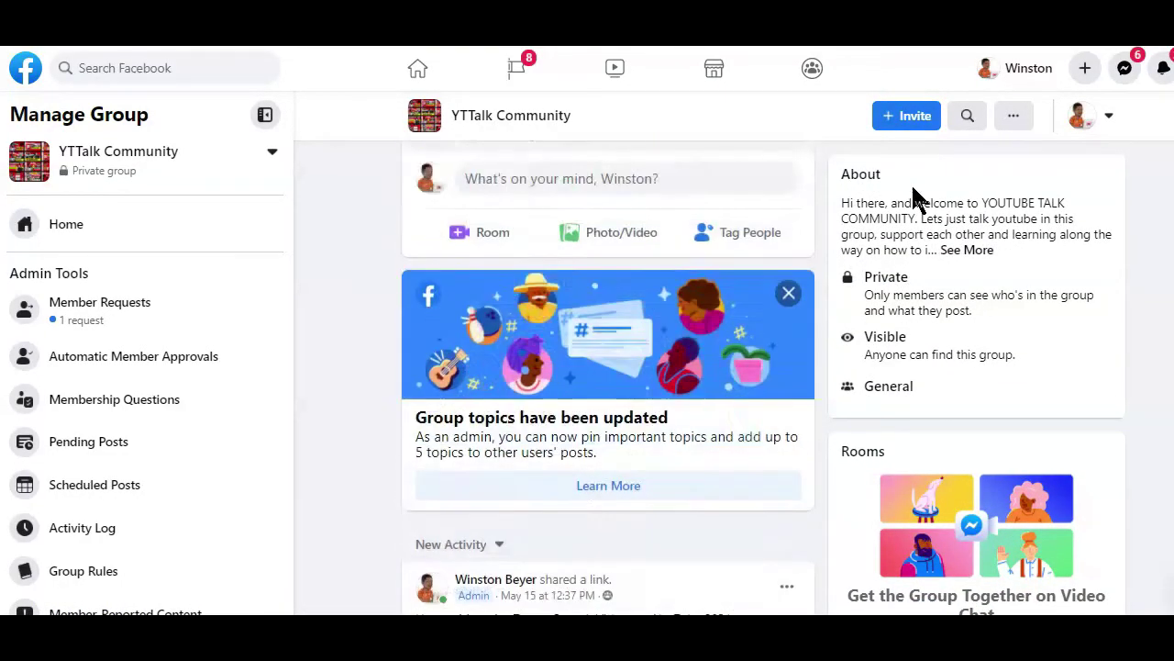
scroll(915, 197, up, 5)
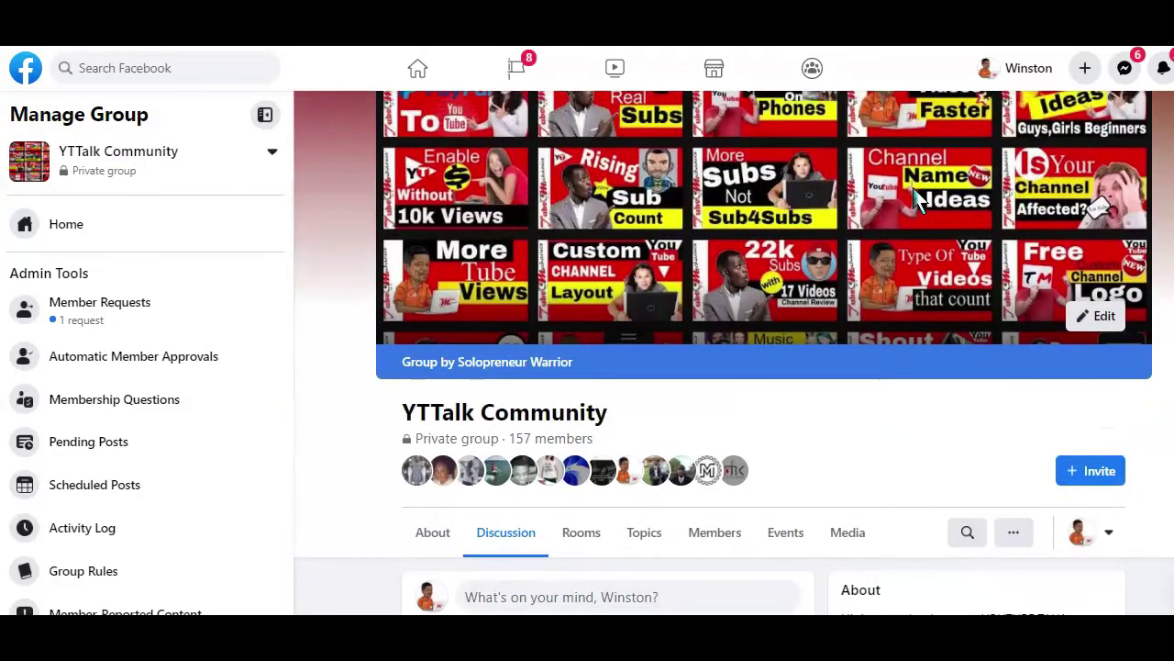